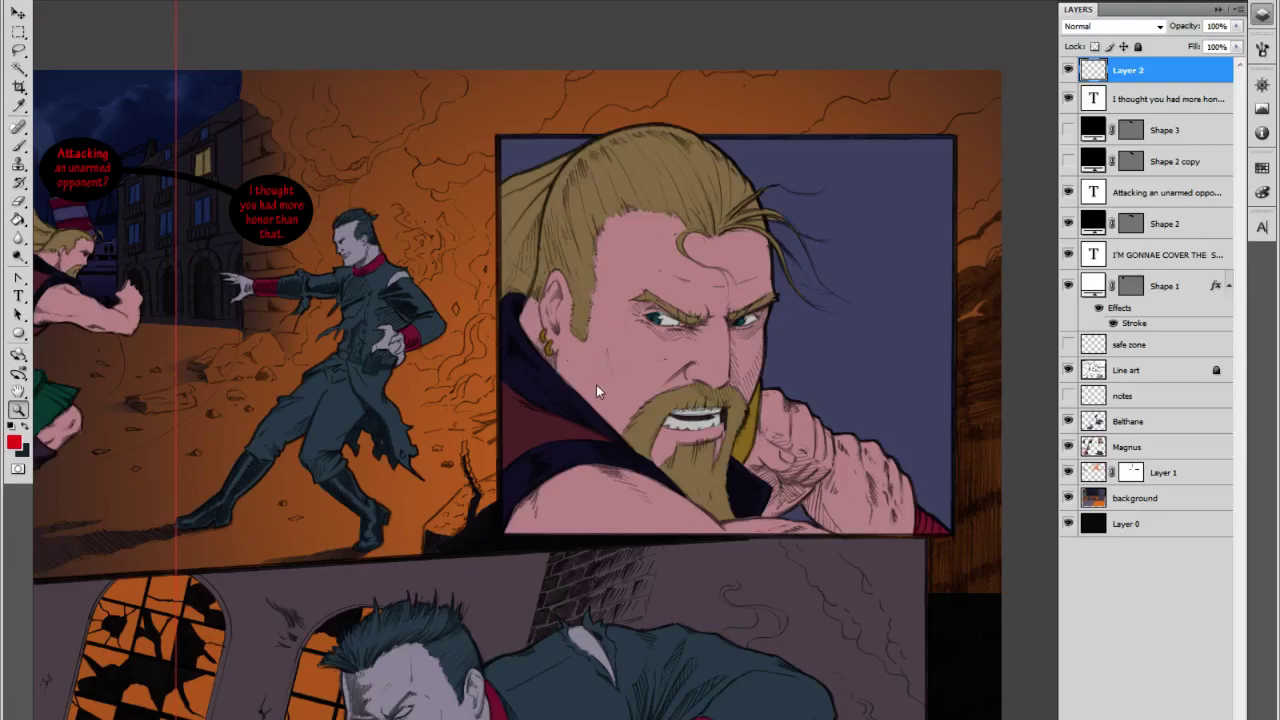
# Choose the Type tool and set the text colour to black.
pyautogui.moveTo(580, 376); pyautogui.dragTo(533, 351)
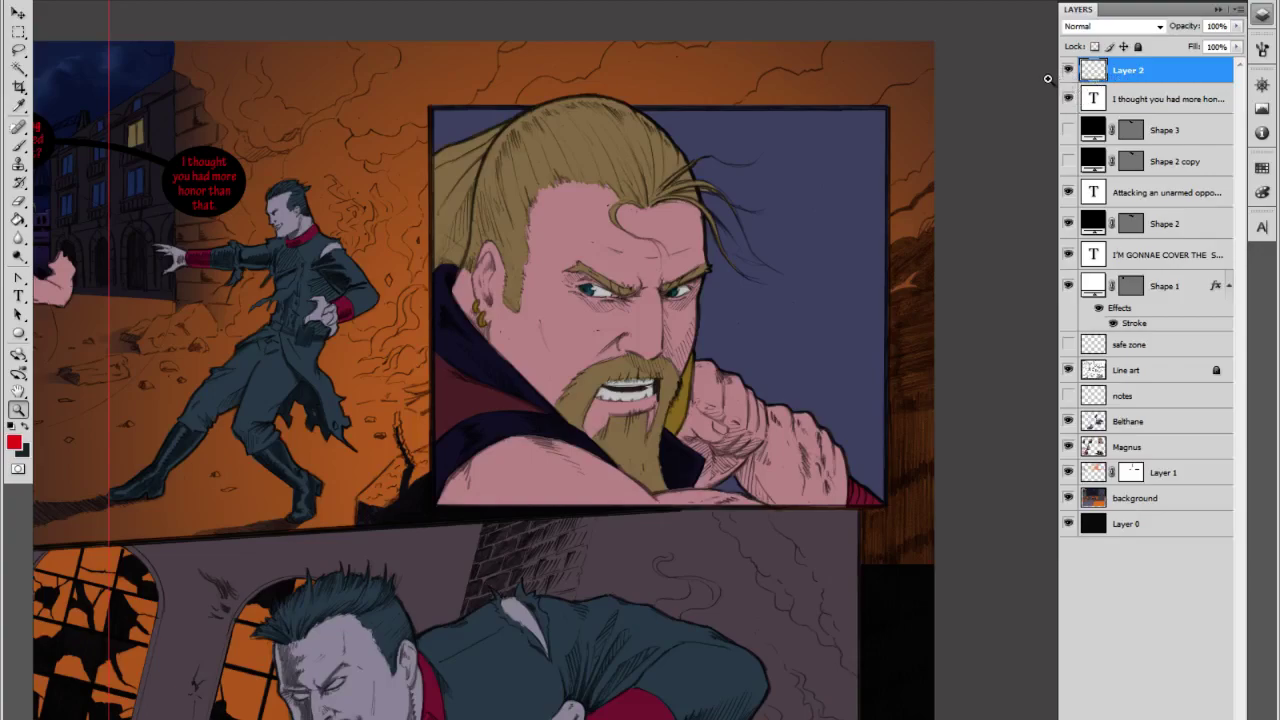
pyautogui.click(18, 295)
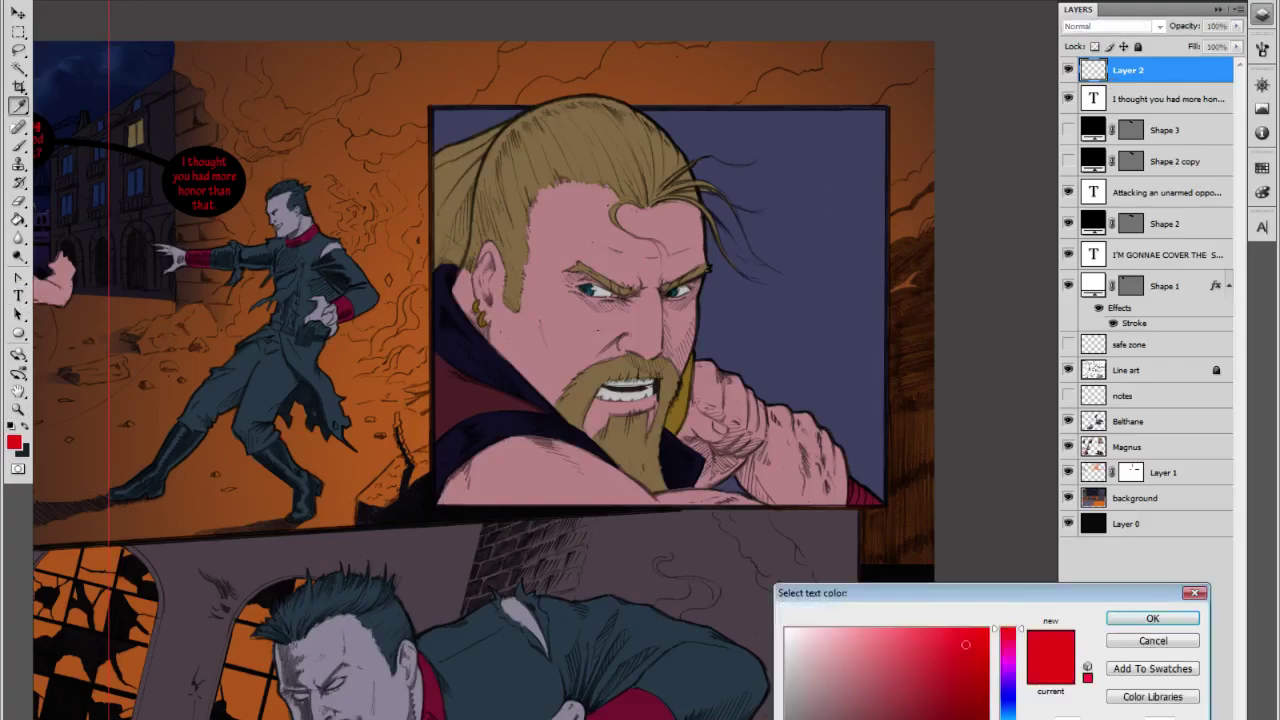
pyautogui.click(787, 718)
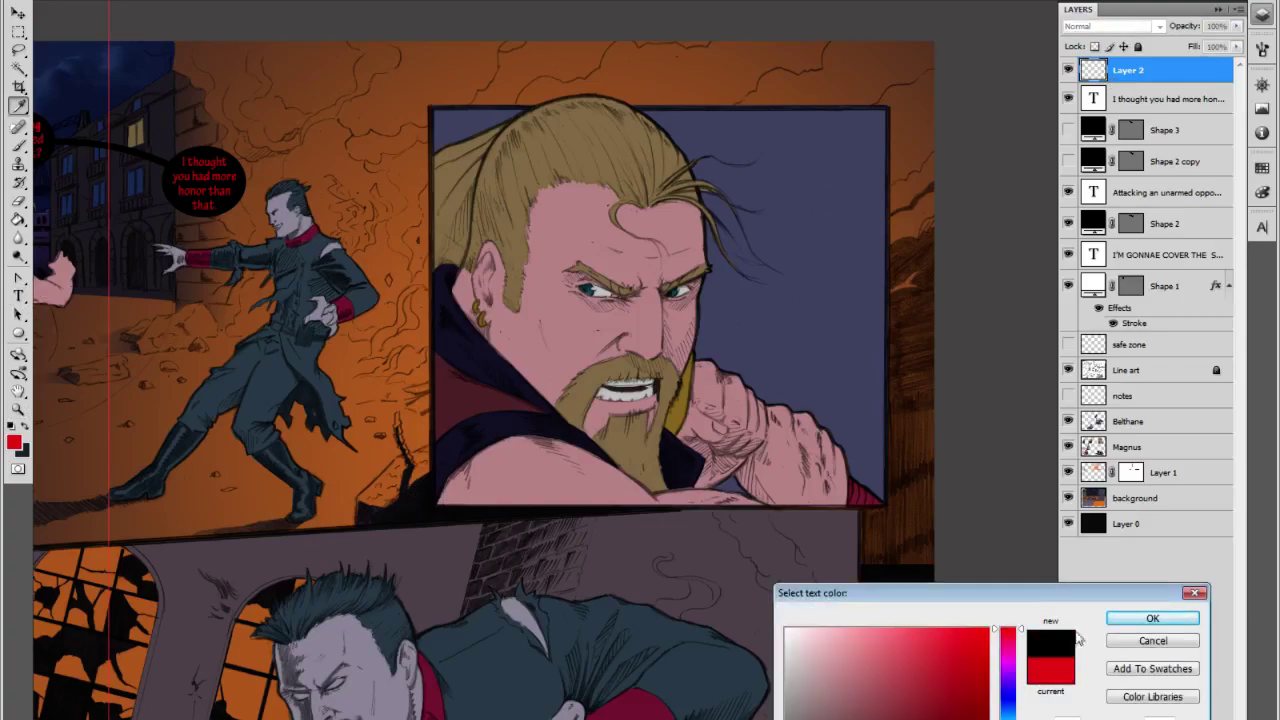
pyautogui.click(1152, 618)
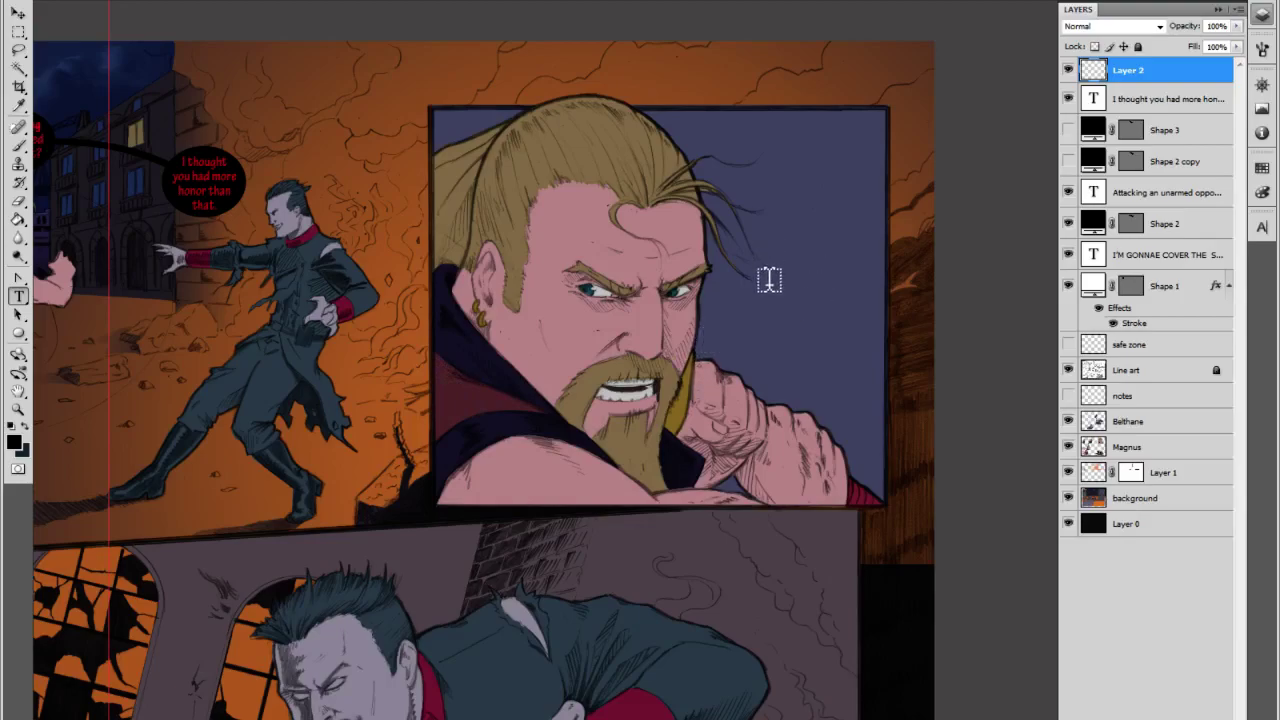
# Add the text "HONOR?" on the blue background beside the bearded man's hair and commit it.
pyautogui.click(756, 193)
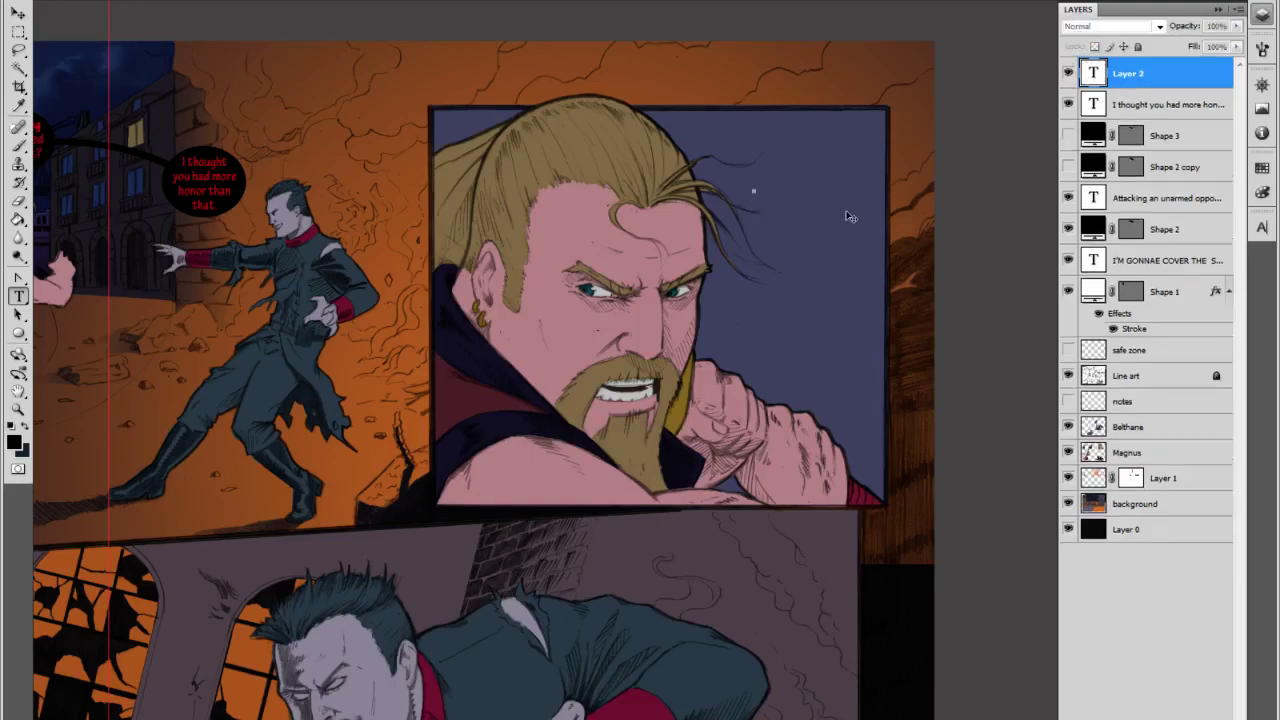
pyautogui.write('HAN')
pyautogui.write('OR')
pyautogui.write('?')
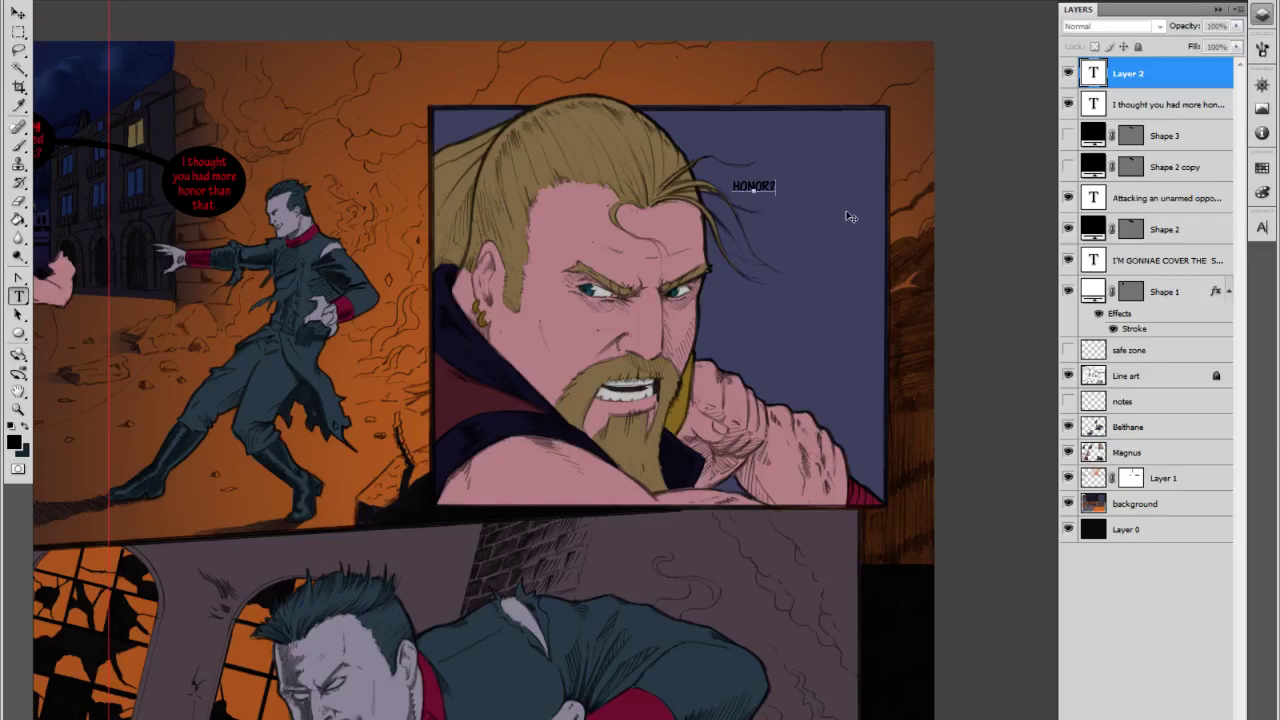
pyautogui.click(1135, 108)
pyautogui.click(1130, 80)
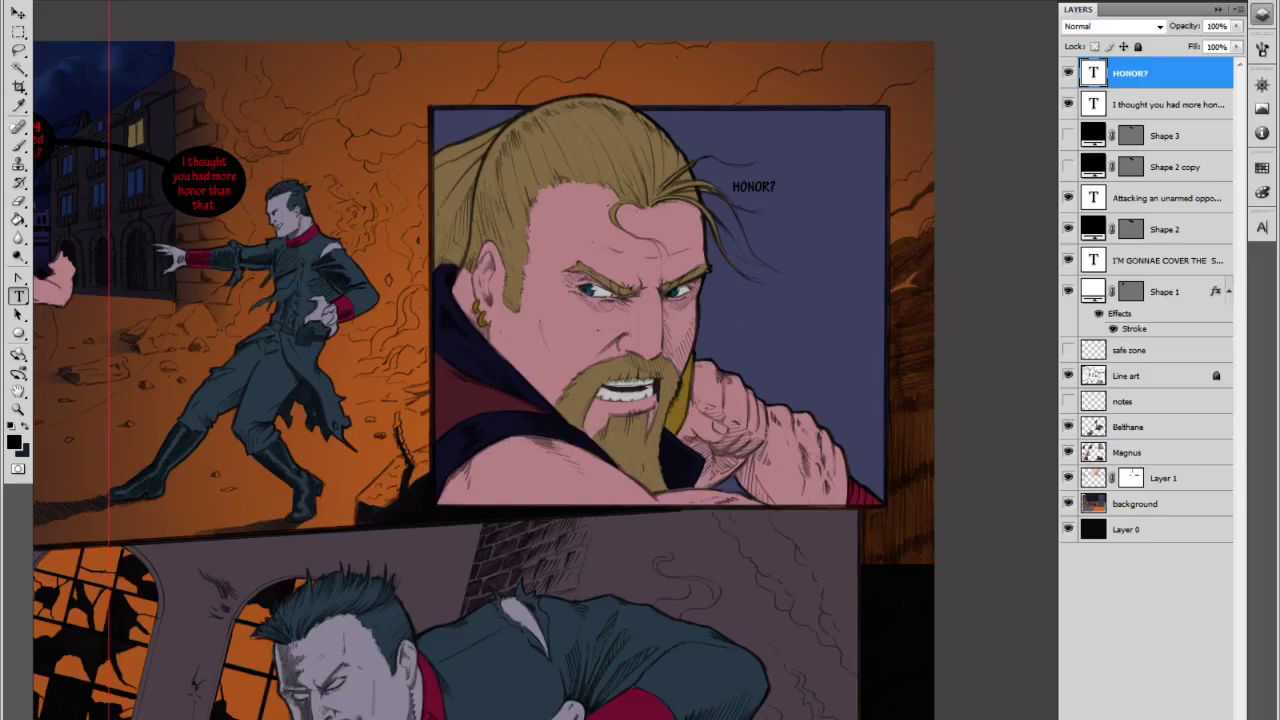
# On a new layer beneath "HONOR?", add the text "I WILL HONOR MY MEN BY REMOVING YOUR HEID!" centred over two lines.
pyautogui.hotkey('ctrl', 'shift', 'alt', 'n')
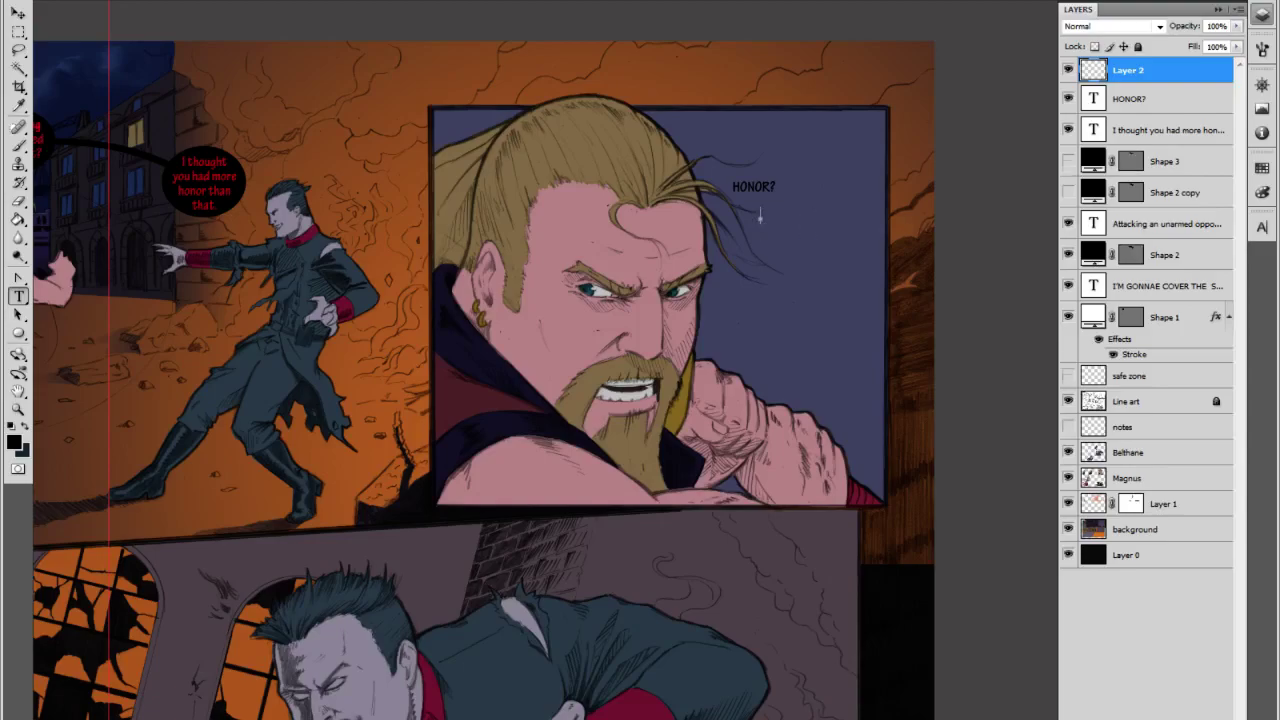
pyautogui.click(761, 218)
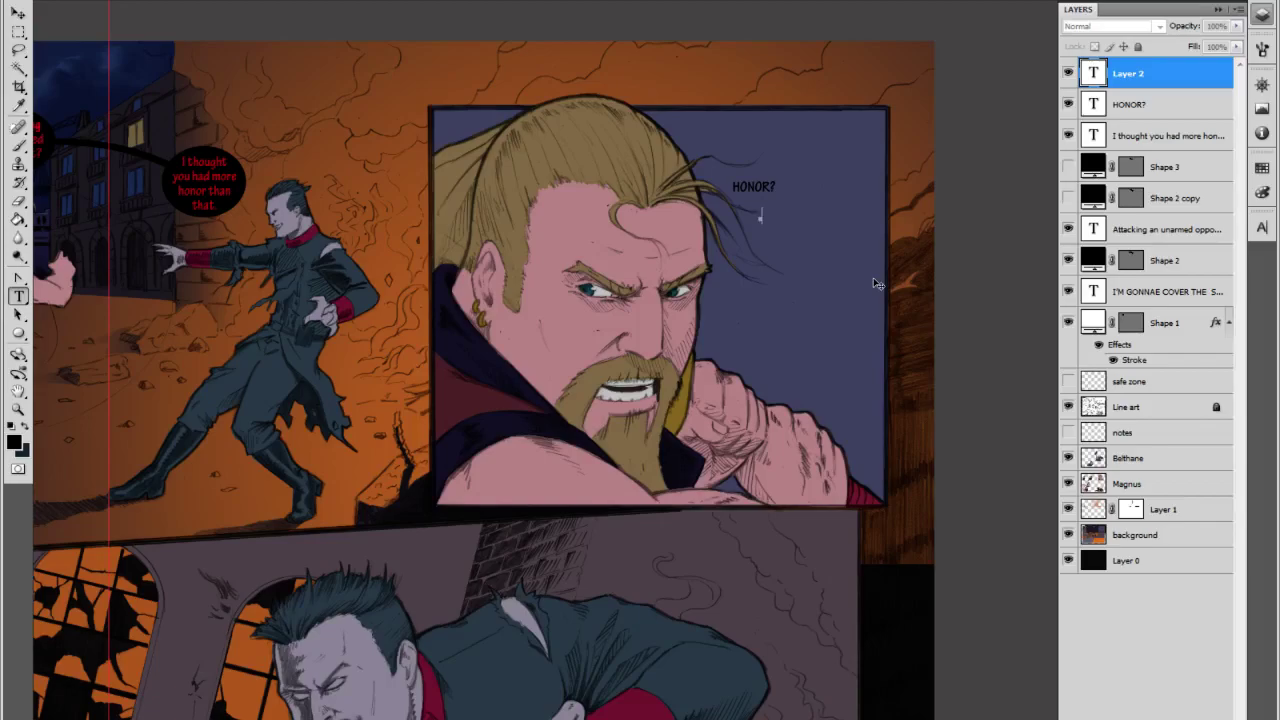
pyautogui.write('I WIL HONOR MY MEN ')
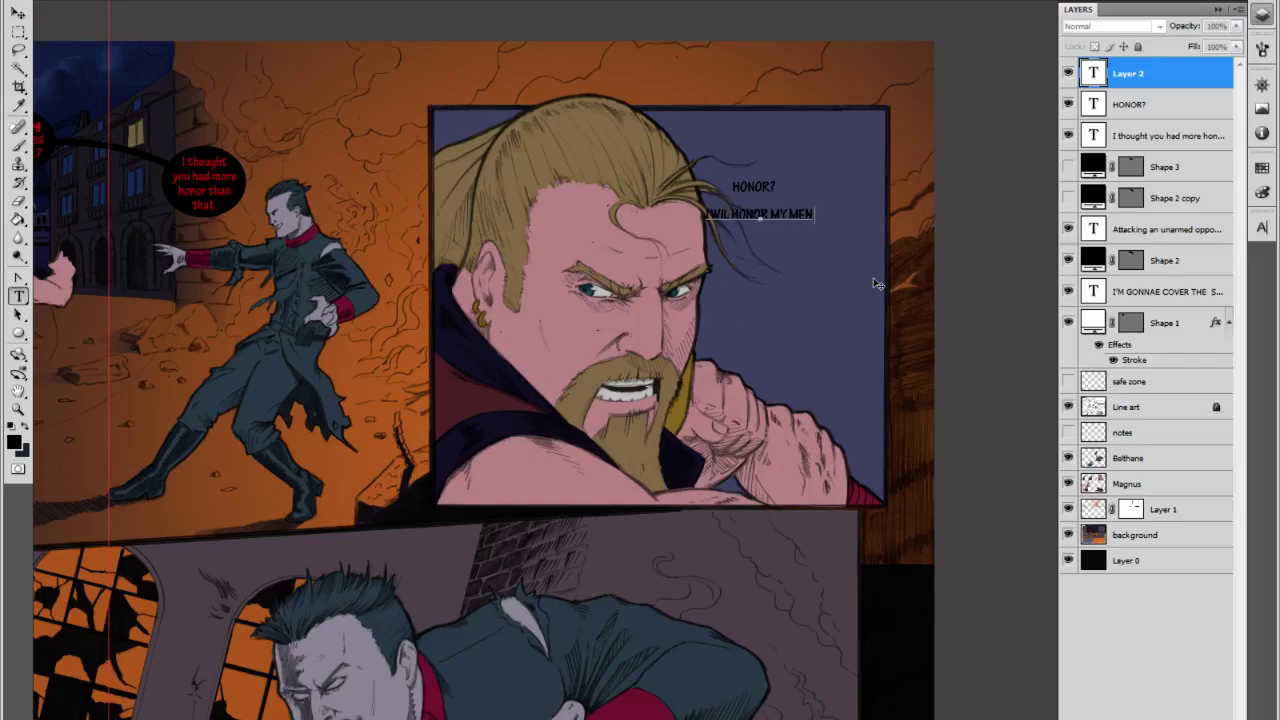
pyautogui.write('BY')
pyautogui.write(' REMO')
pyautogui.write('VING')
pyautogui.write(' YOUR')
pyautogui.write(' HEAD!')
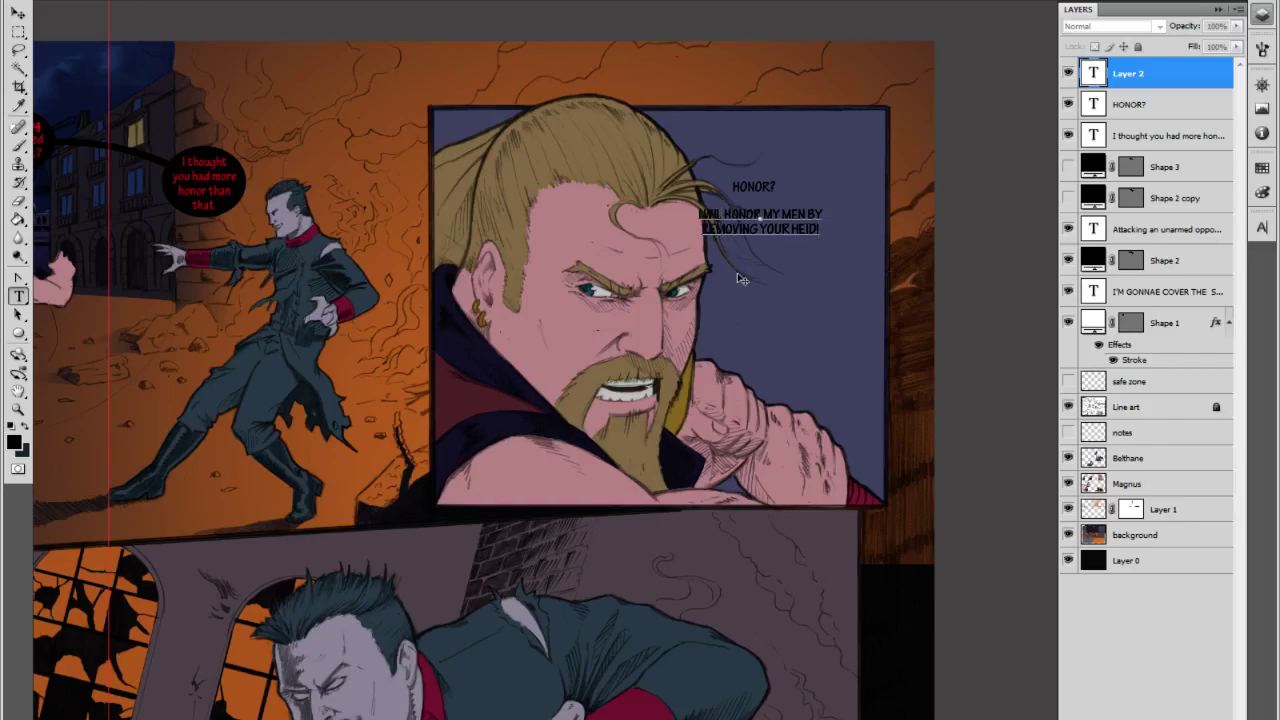
pyautogui.click(722, 214)
pyautogui.write('L')
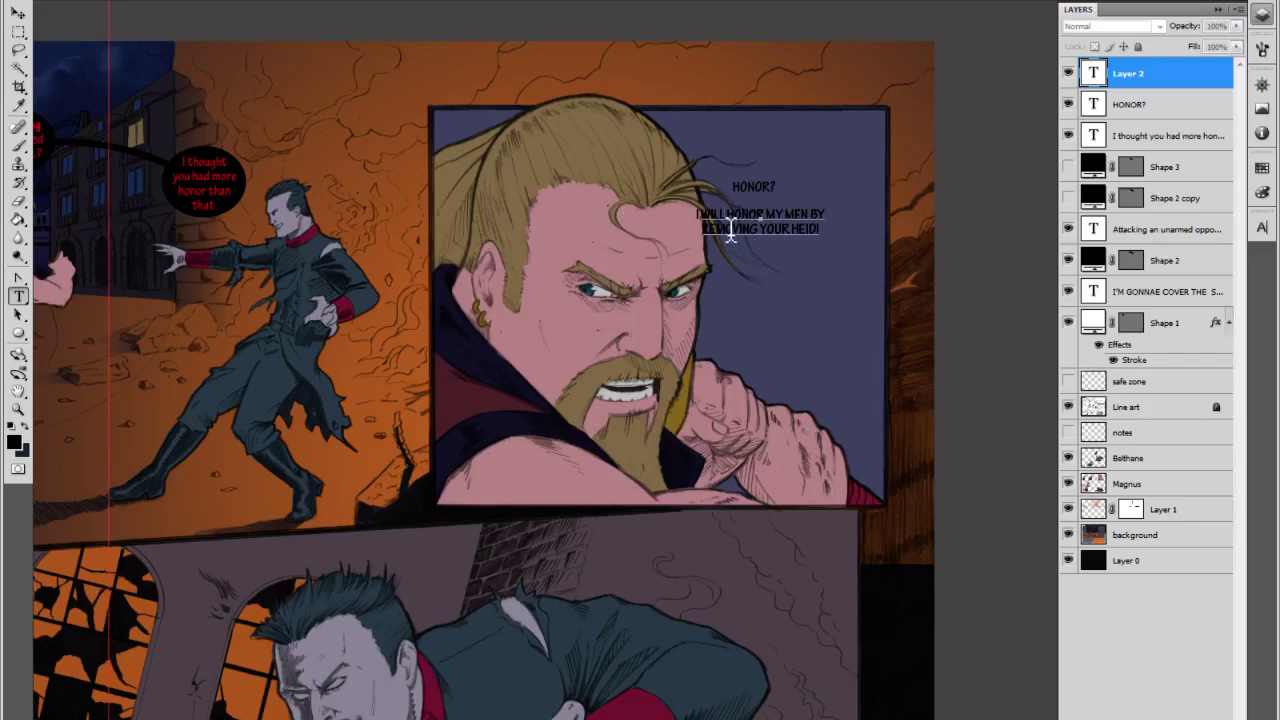
pyautogui.click(18, 12)
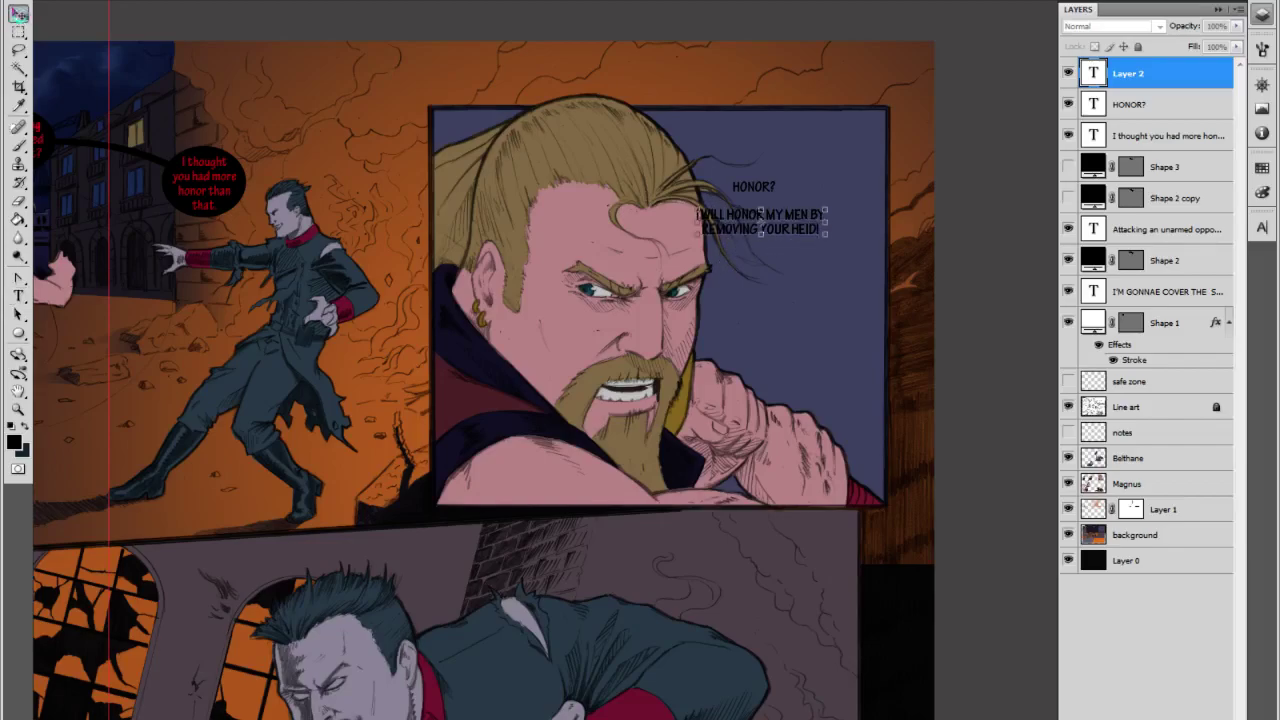
# Break the longer dialogue text into four lines: "I WILL", "HONOR MY MEN", "BY REMOVING" and "YOUR HEID!".
pyautogui.press('z')
pyautogui.click(754, 250)
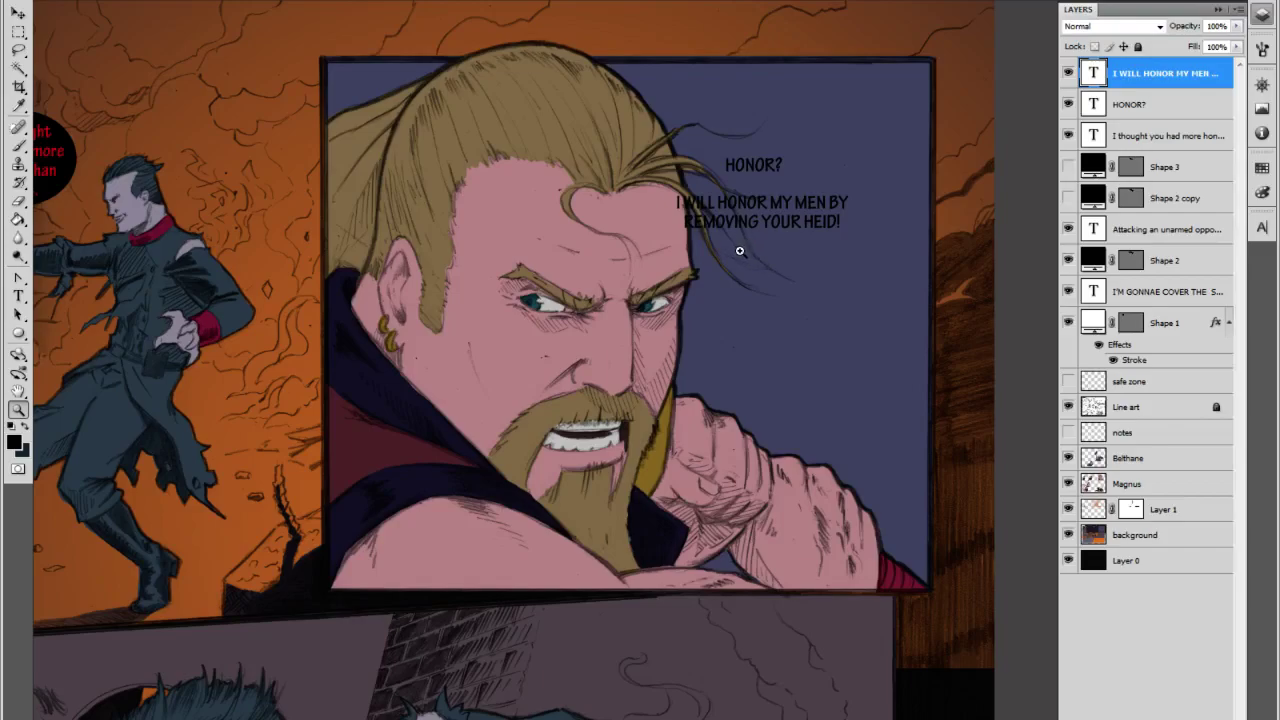
pyautogui.click(740, 251)
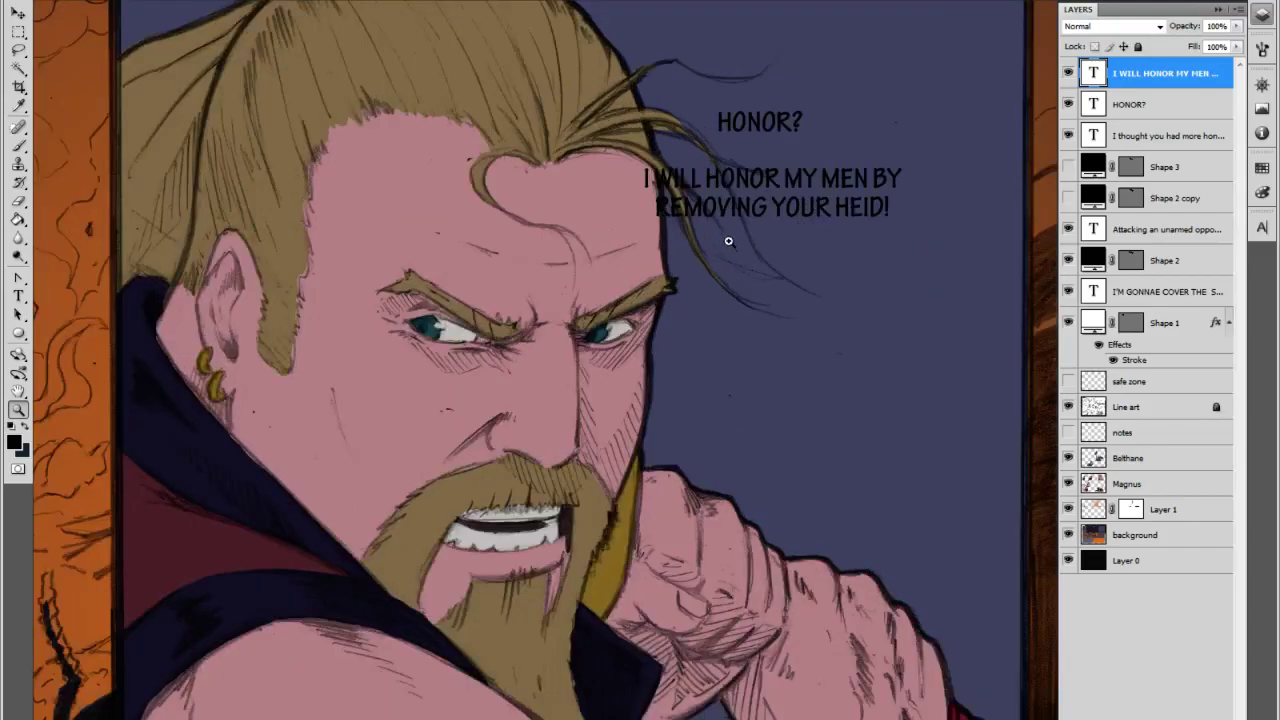
pyautogui.moveTo(735, 260); pyautogui.dragTo(734, 320)
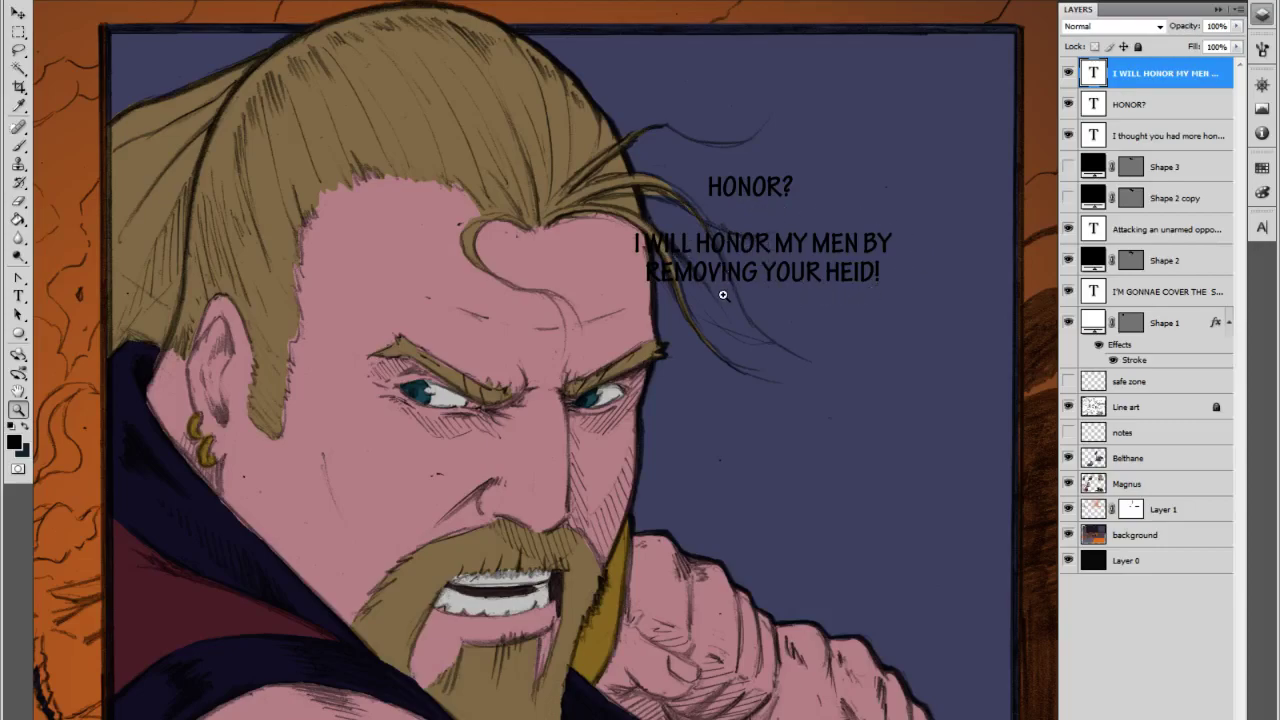
pyautogui.press('t')
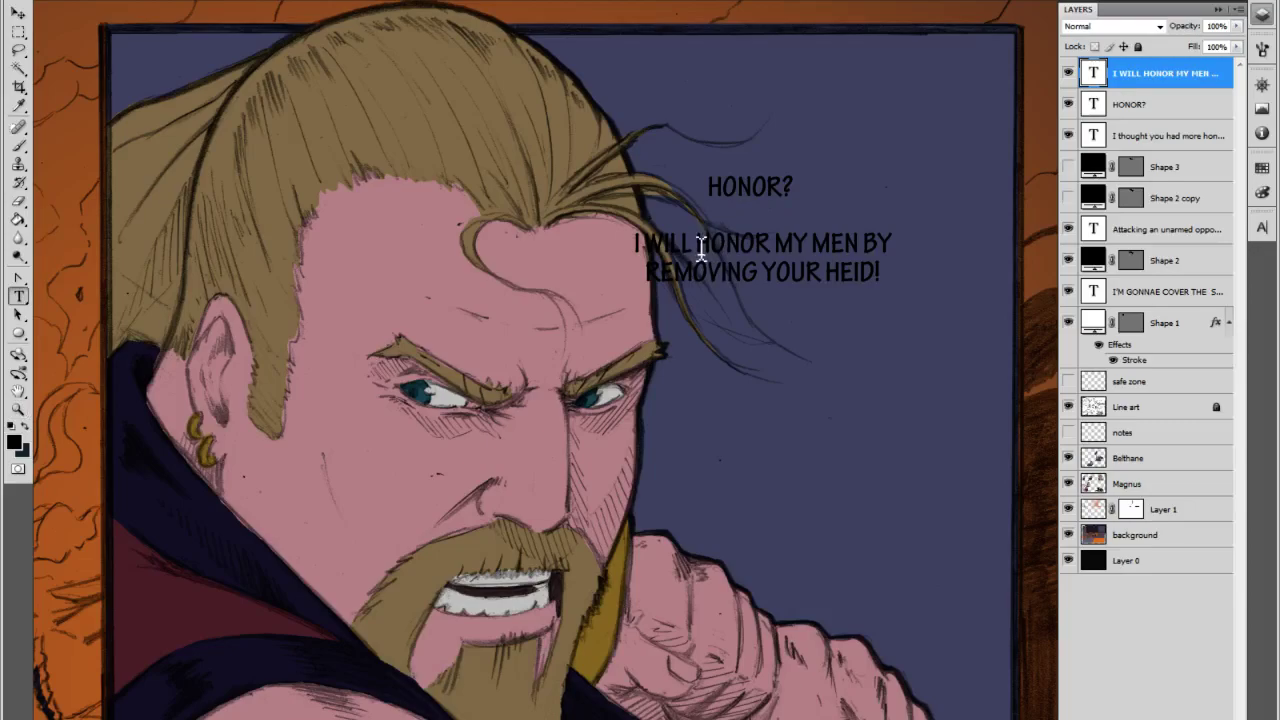
pyautogui.click(698, 247)
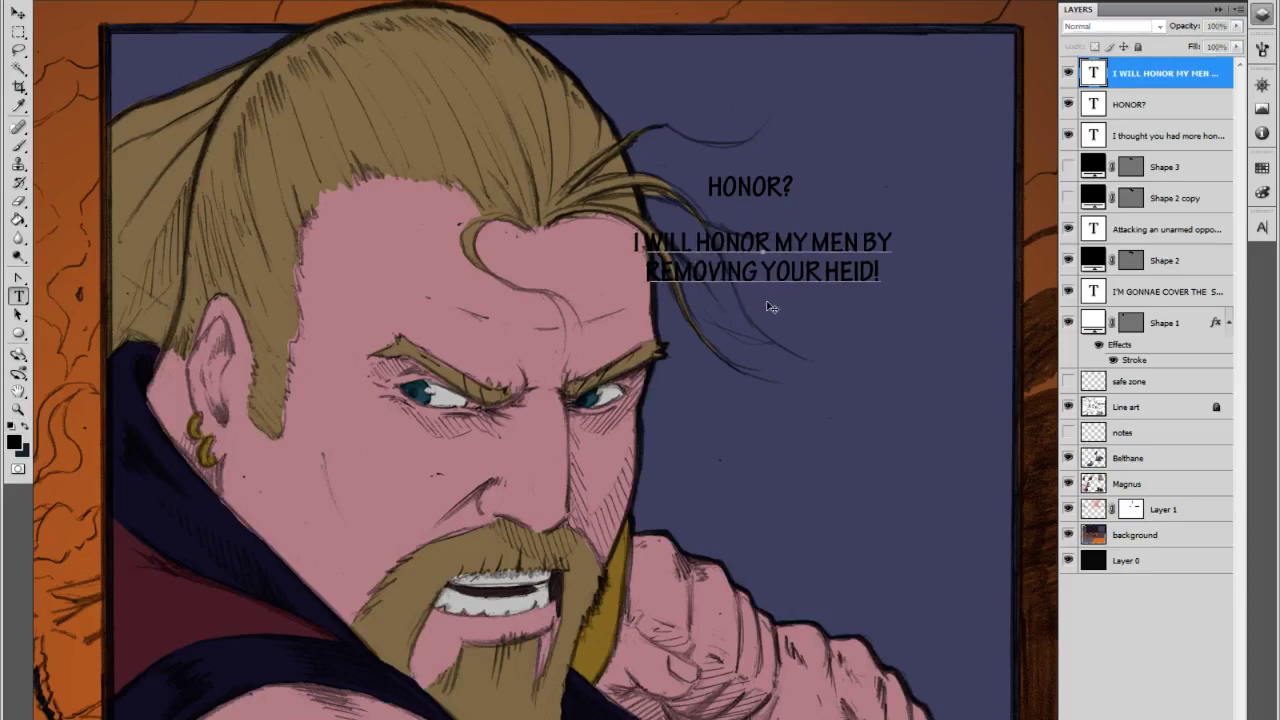
pyautogui.press('Return')
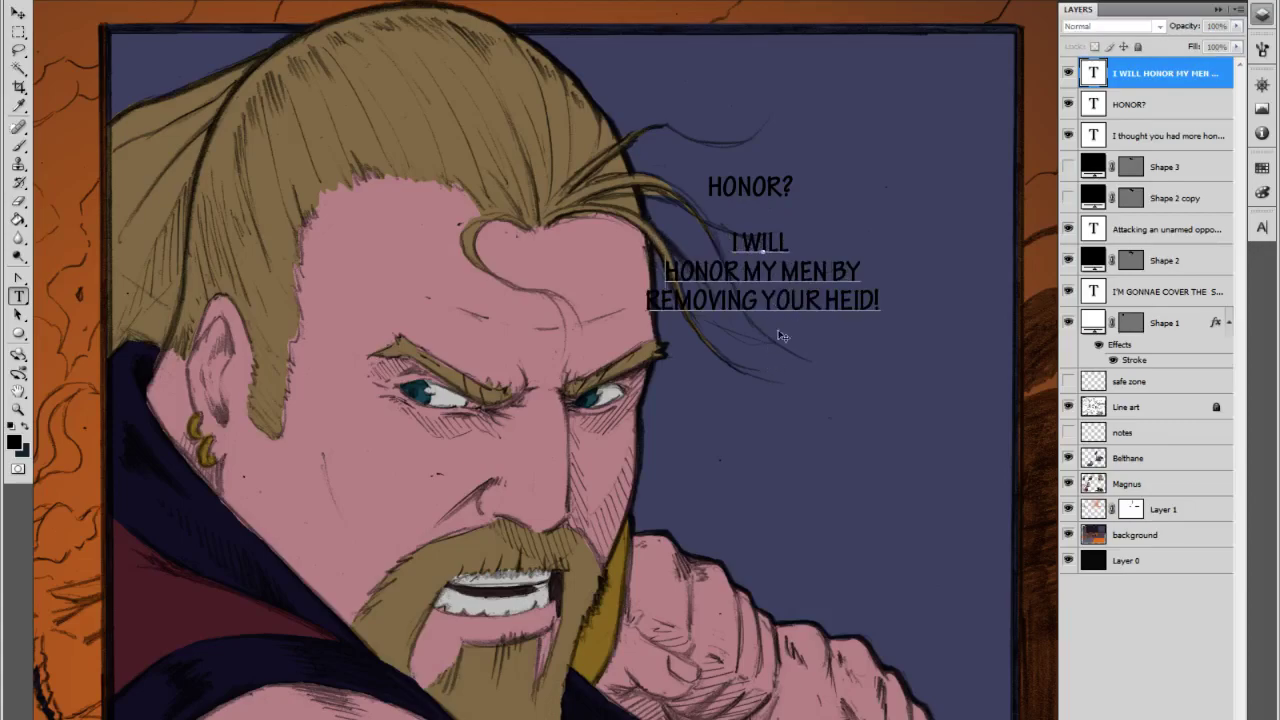
pyautogui.click(762, 299)
pyautogui.press('Return')
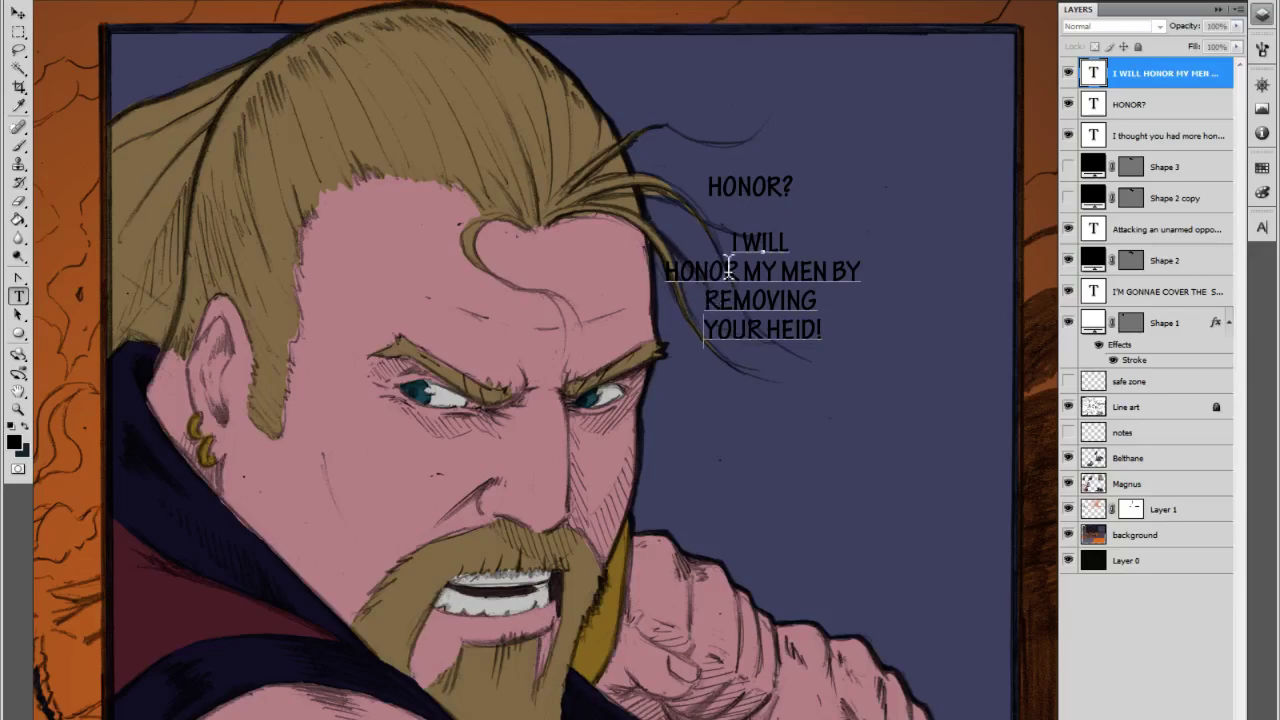
pyautogui.click(836, 273)
pyautogui.press('Return')
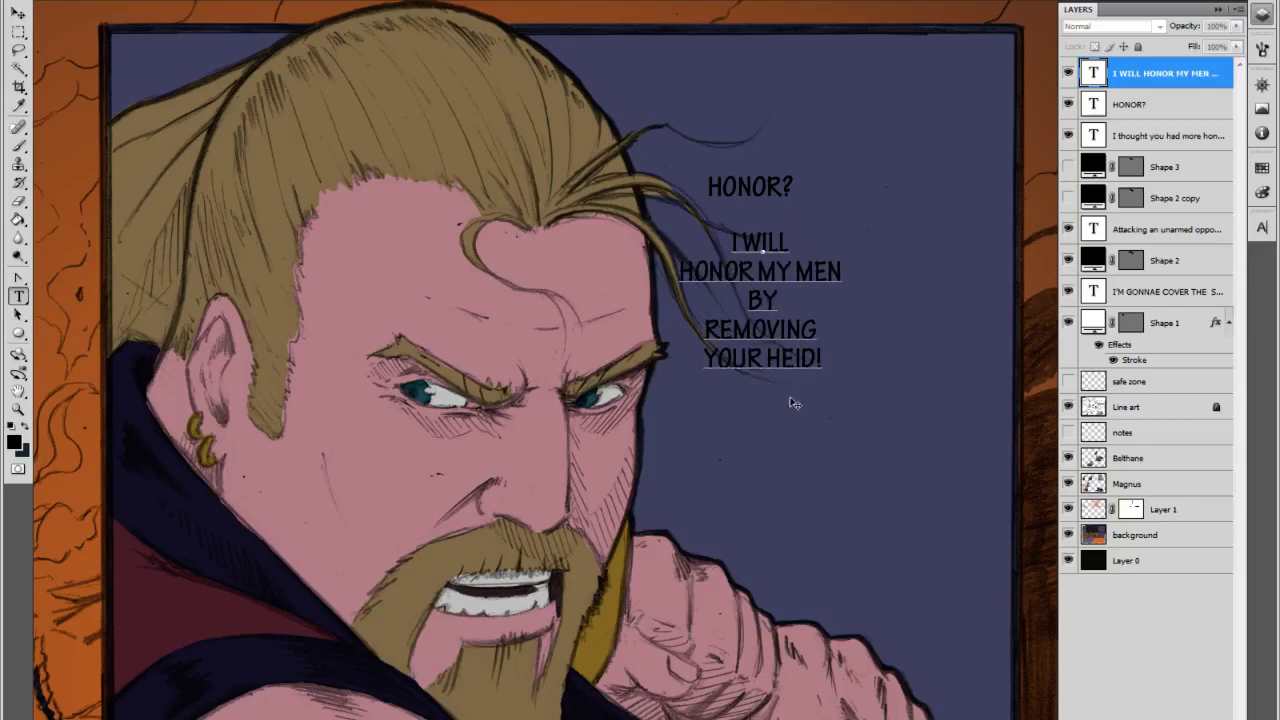
pyautogui.press('BackSpace')
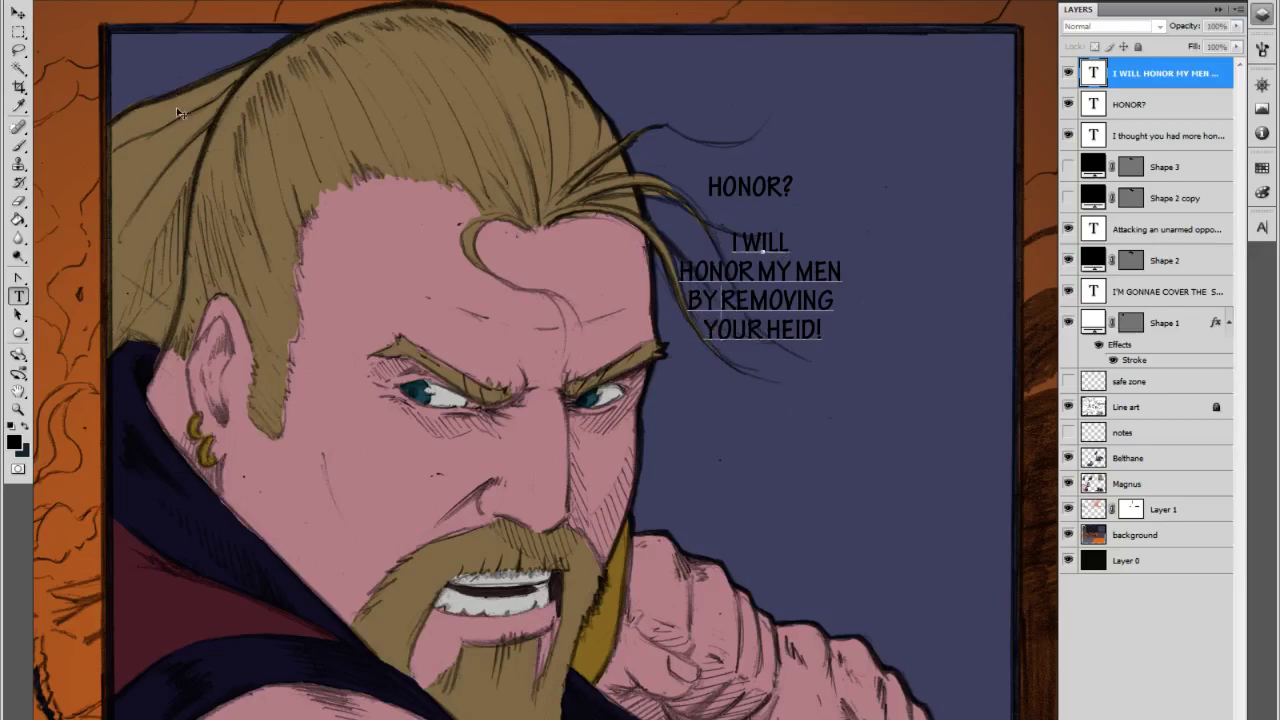
# Move the four-line dialogue and "HONOR?" away from the man's hair into the open blue area, with "HONOR?" above.
pyautogui.click(25, 18)
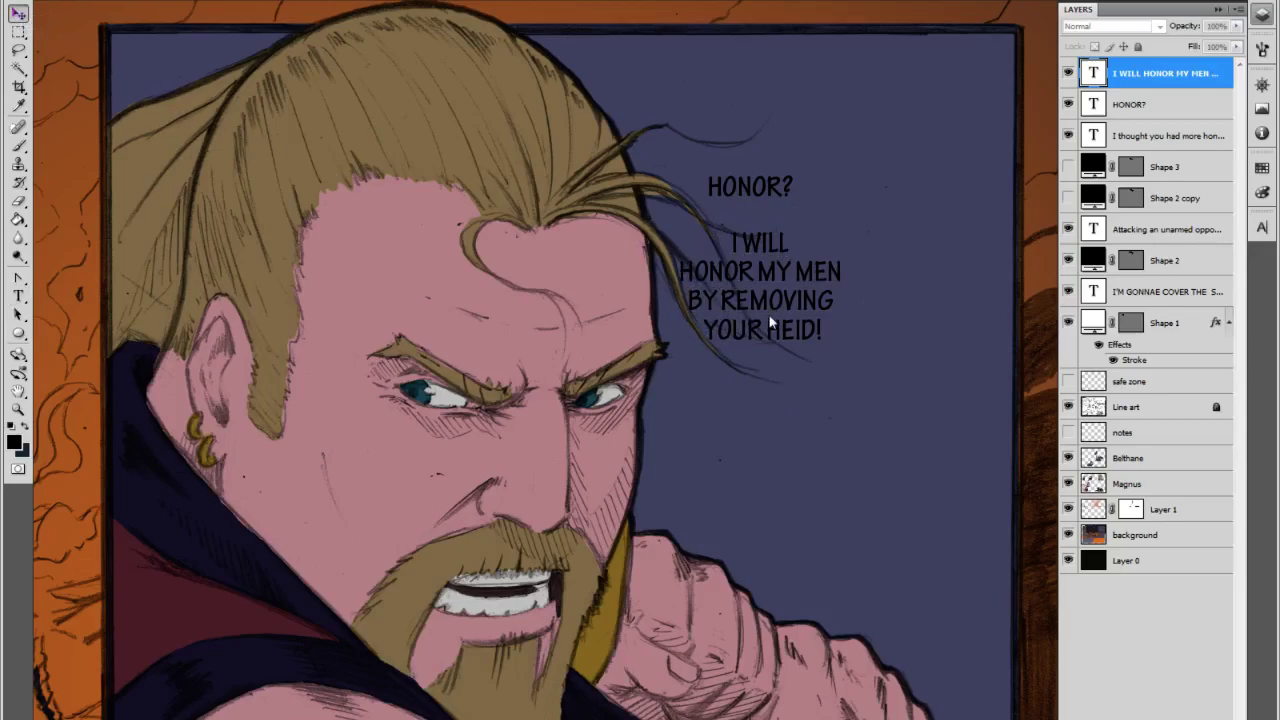
pyautogui.moveTo(773, 306); pyautogui.dragTo(857, 346)
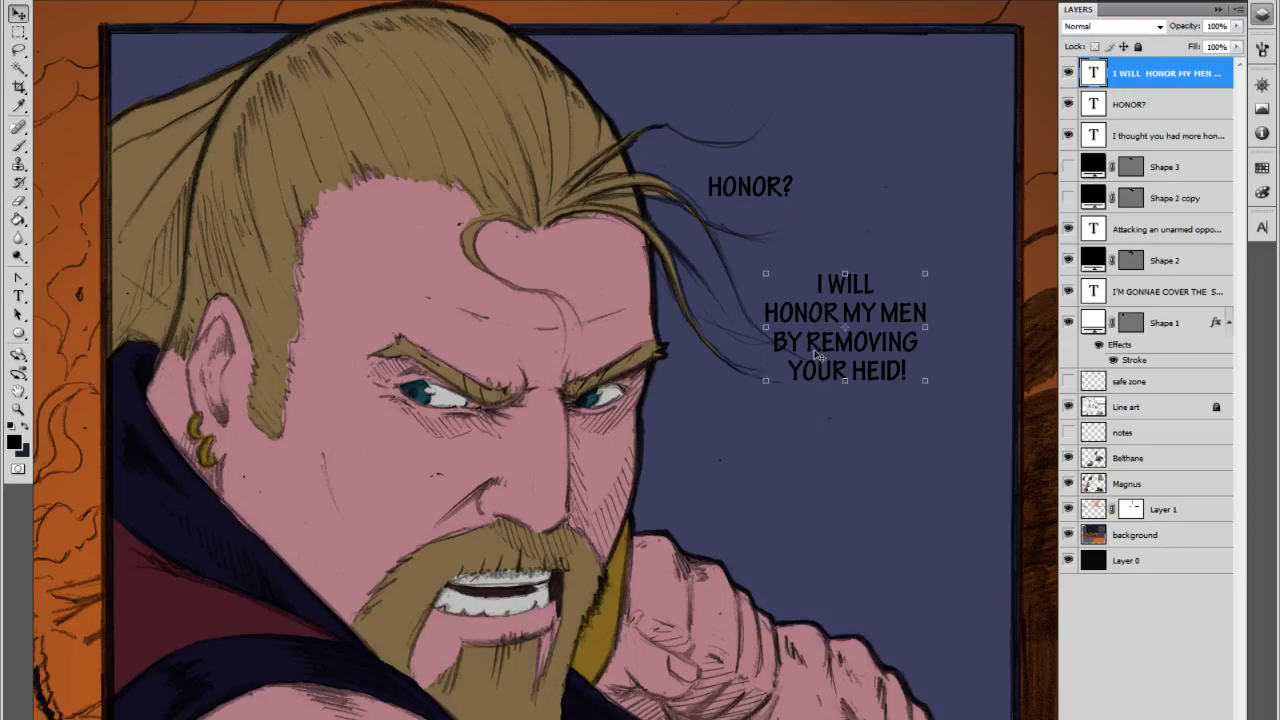
pyautogui.moveTo(822, 356); pyautogui.dragTo(824, 363)
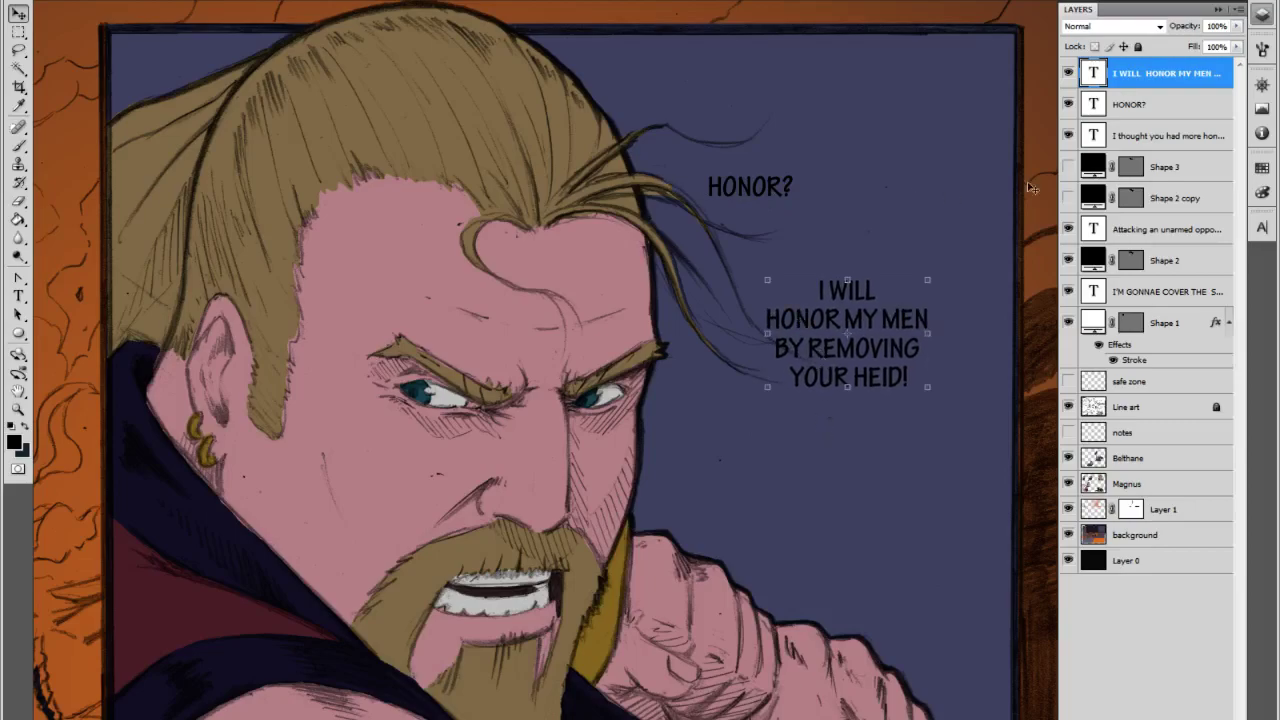
pyautogui.click(751, 189)
pyautogui.moveTo(767, 189); pyautogui.dragTo(832, 211)
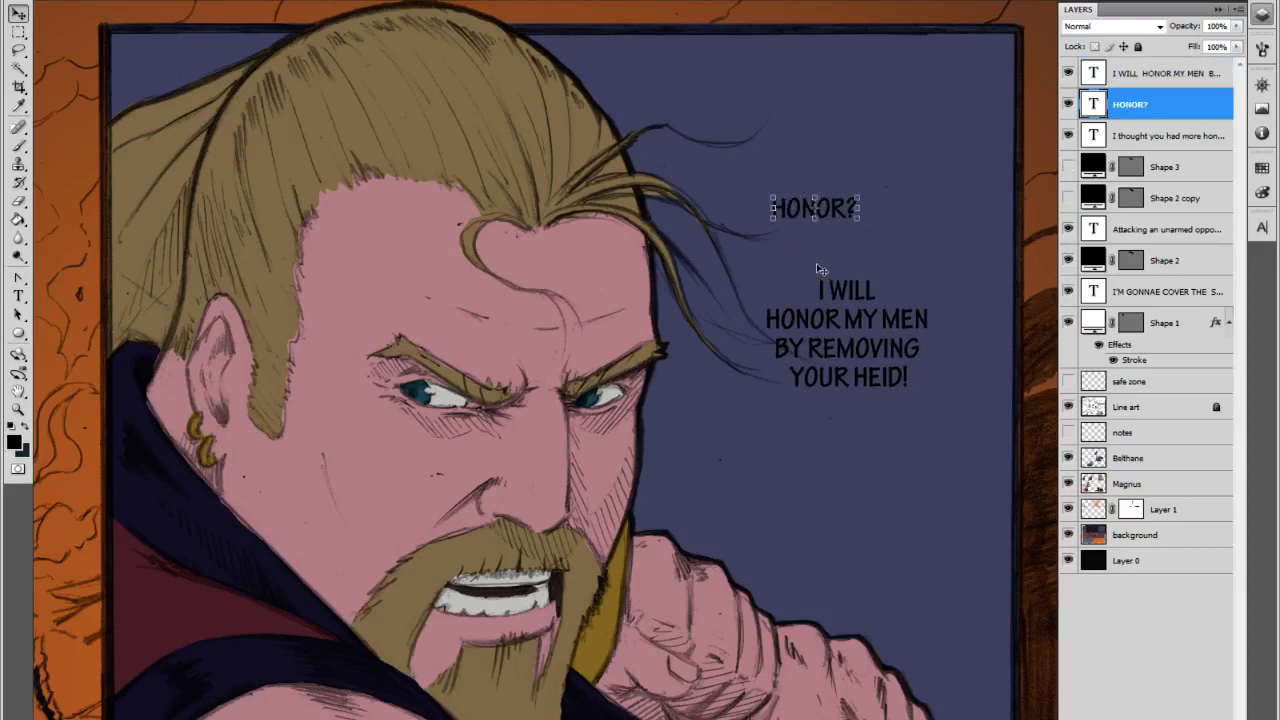
# Select the whole word "HONOR?", show the character settings and apply faux bold to it.
pyautogui.press('t')
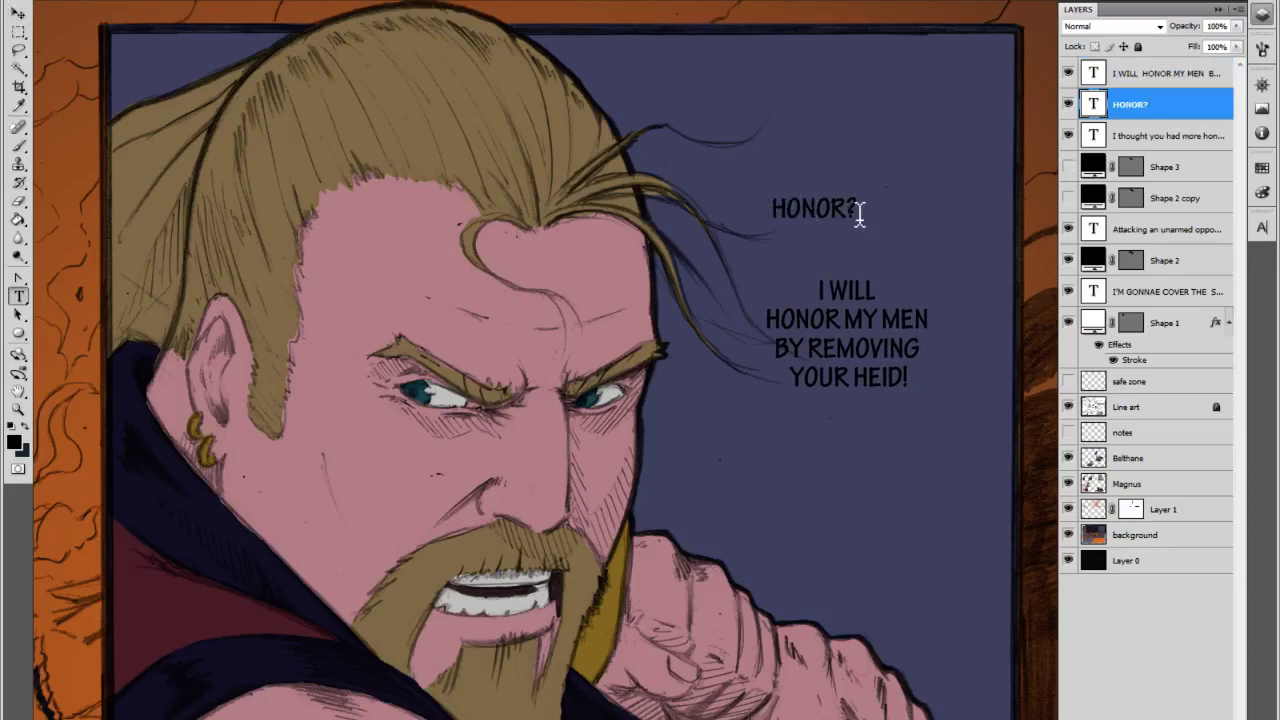
pyautogui.moveTo(858, 212); pyautogui.dragTo(741, 204)
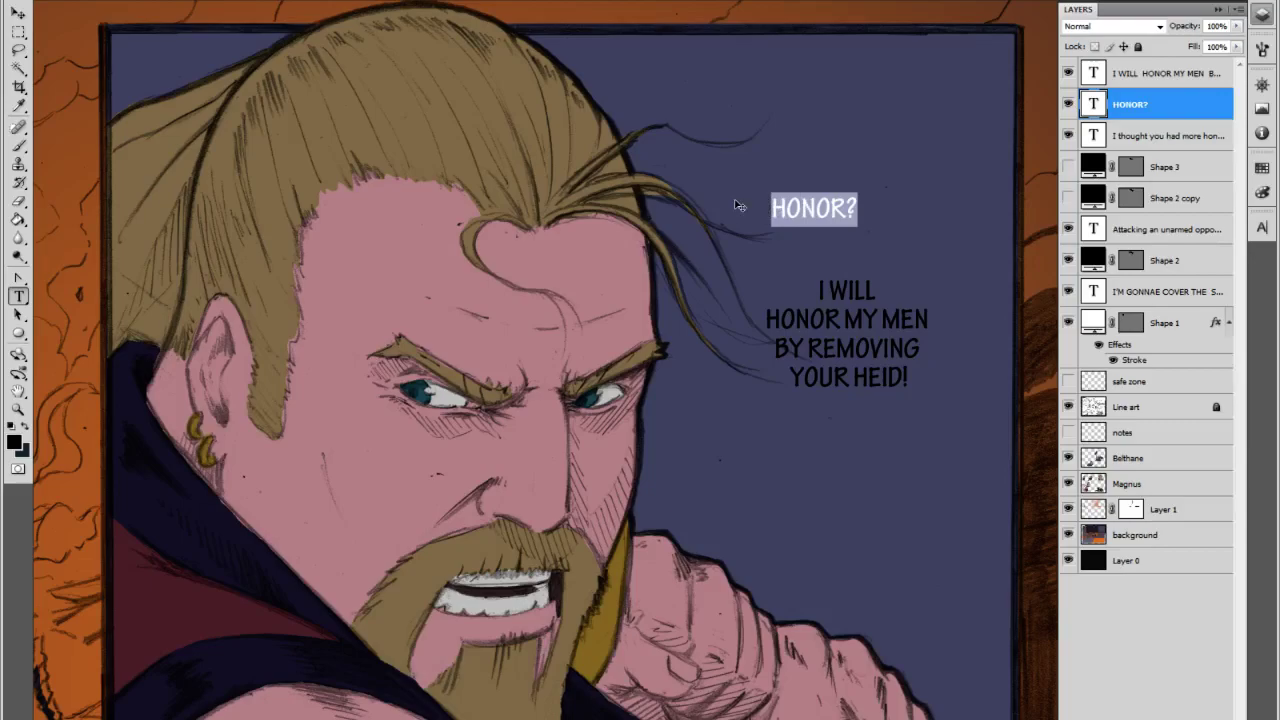
pyautogui.press('Down')
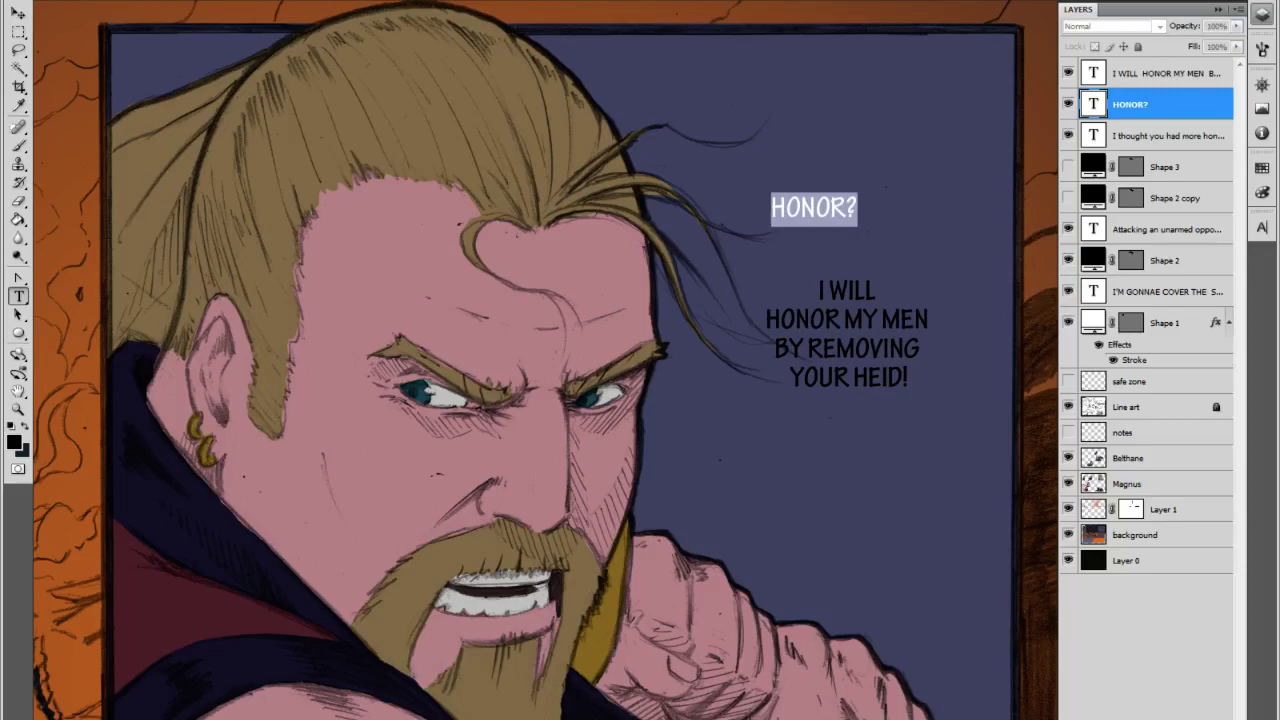
pyautogui.hotkey('ctrl', 't')
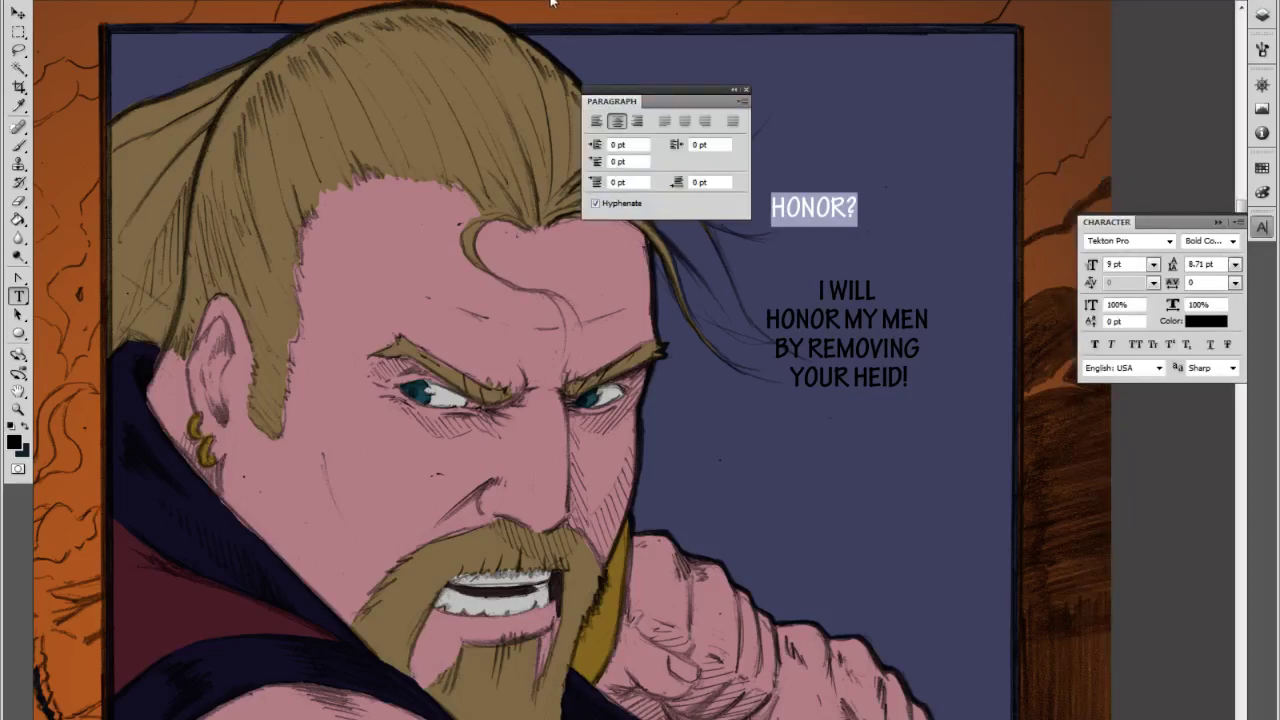
pyautogui.click(746, 90)
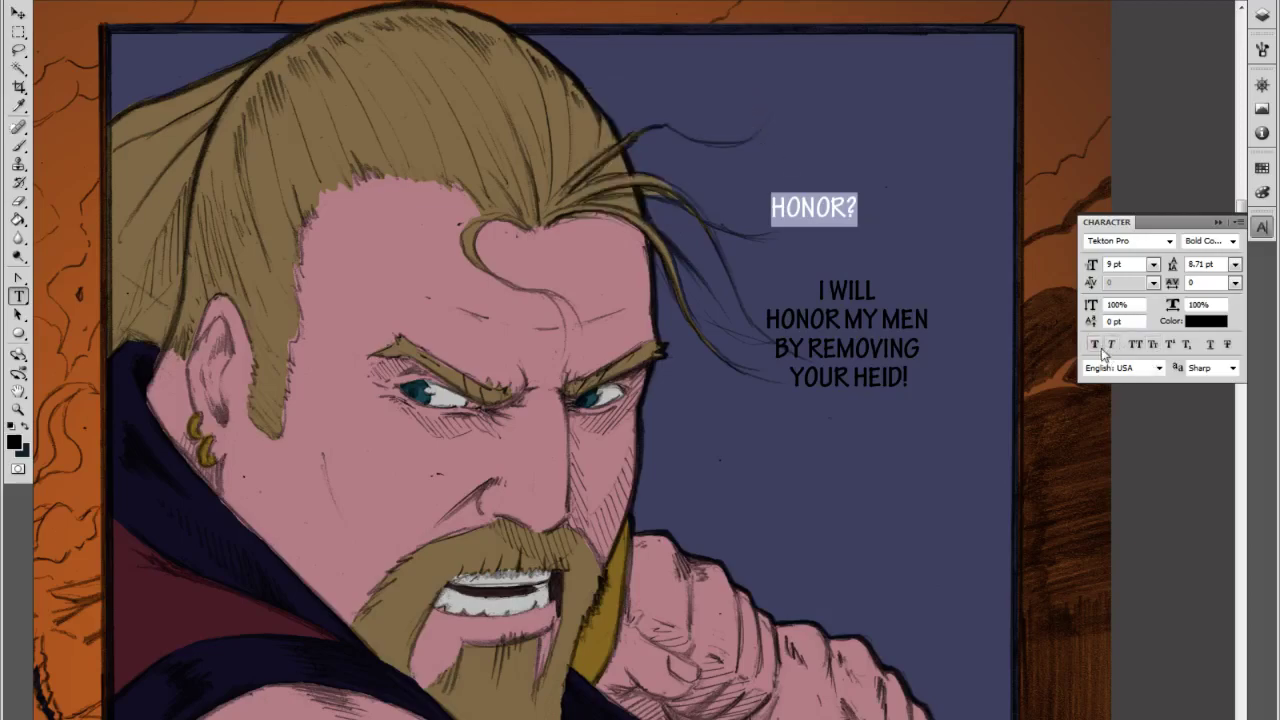
pyautogui.click(1153, 344)
pyautogui.hotkey('alt', 'w')
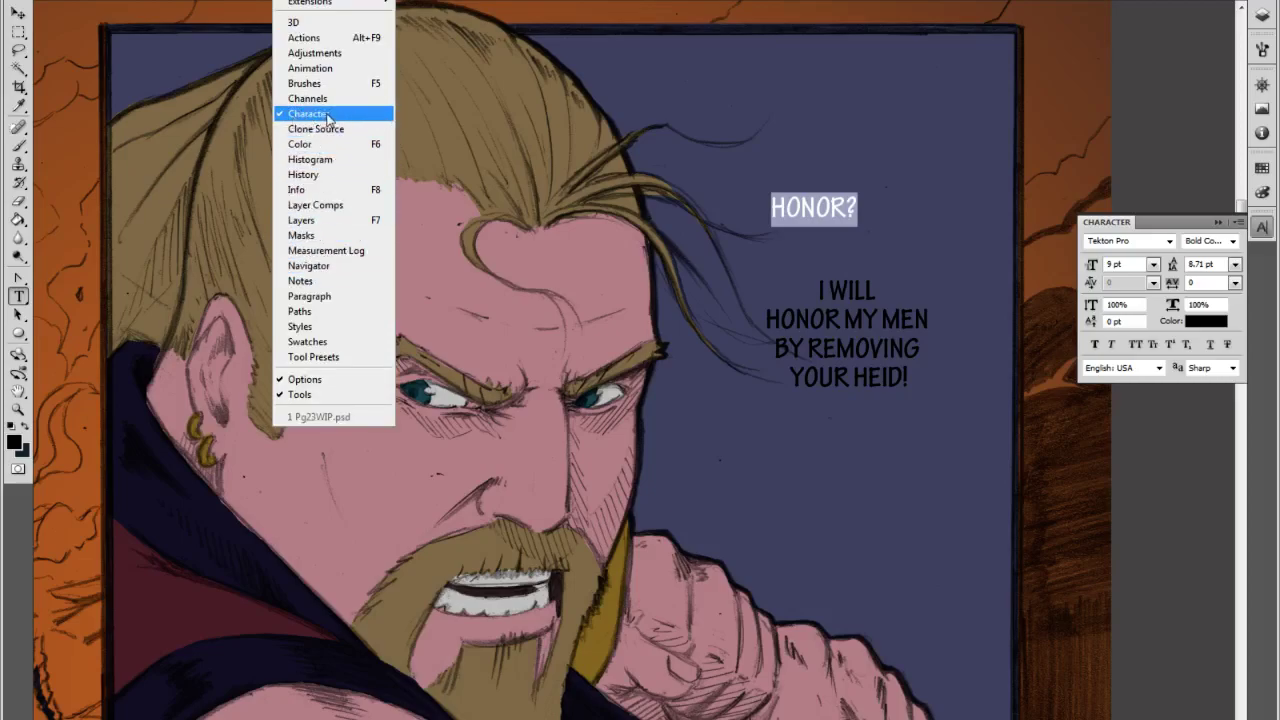
pyautogui.click(1100, 342)
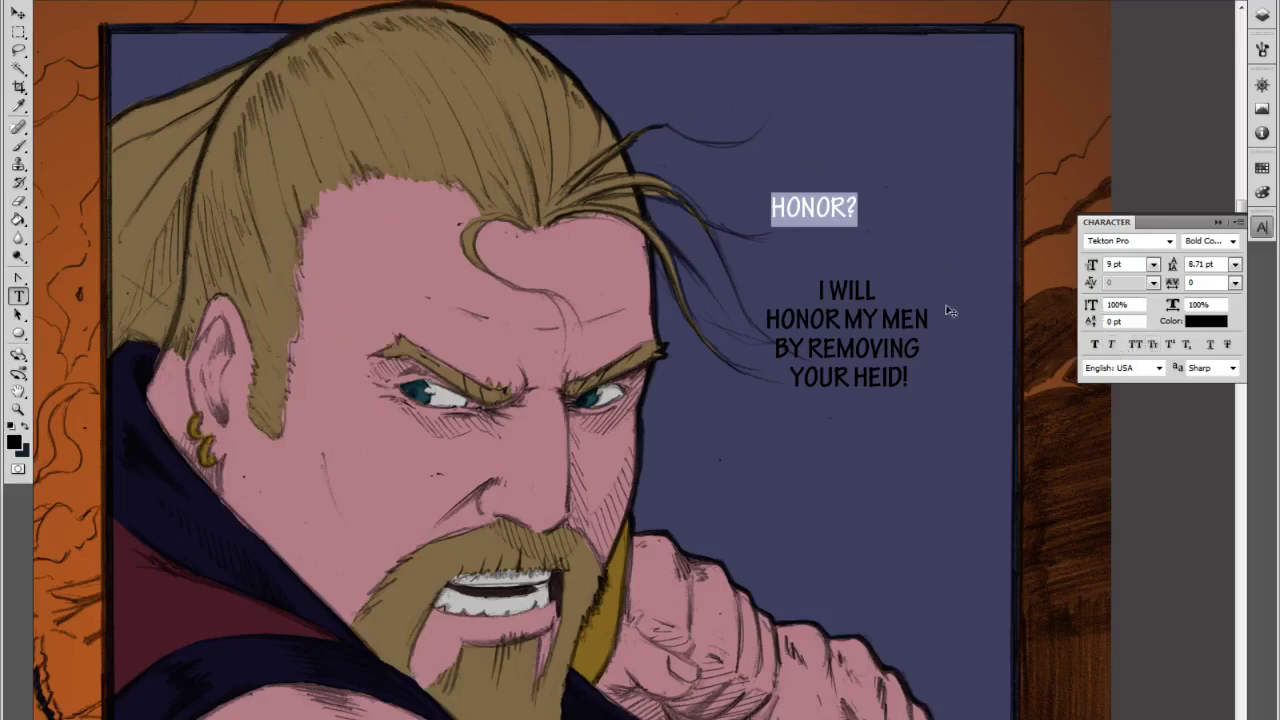
pyautogui.click(1095, 345)
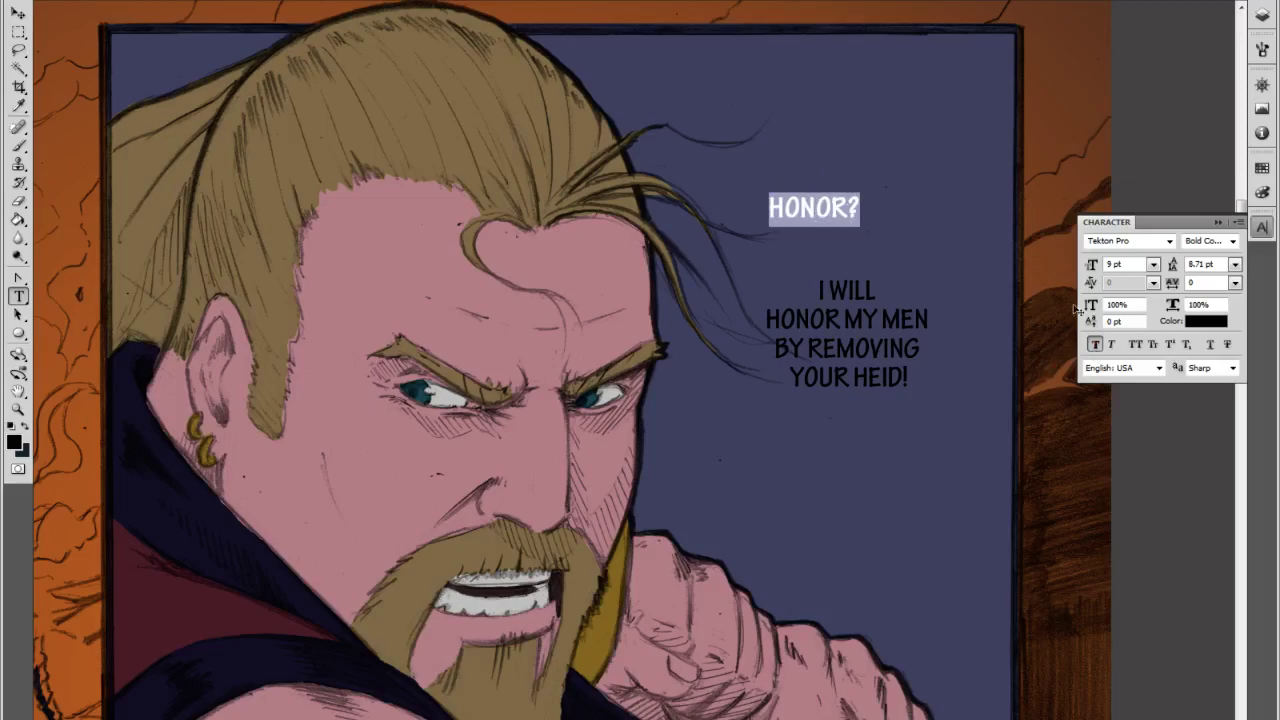
# Set the font size of the standalone word "HONOR?" to 11 pt and hide the character settings.
pyautogui.click(1153, 264)
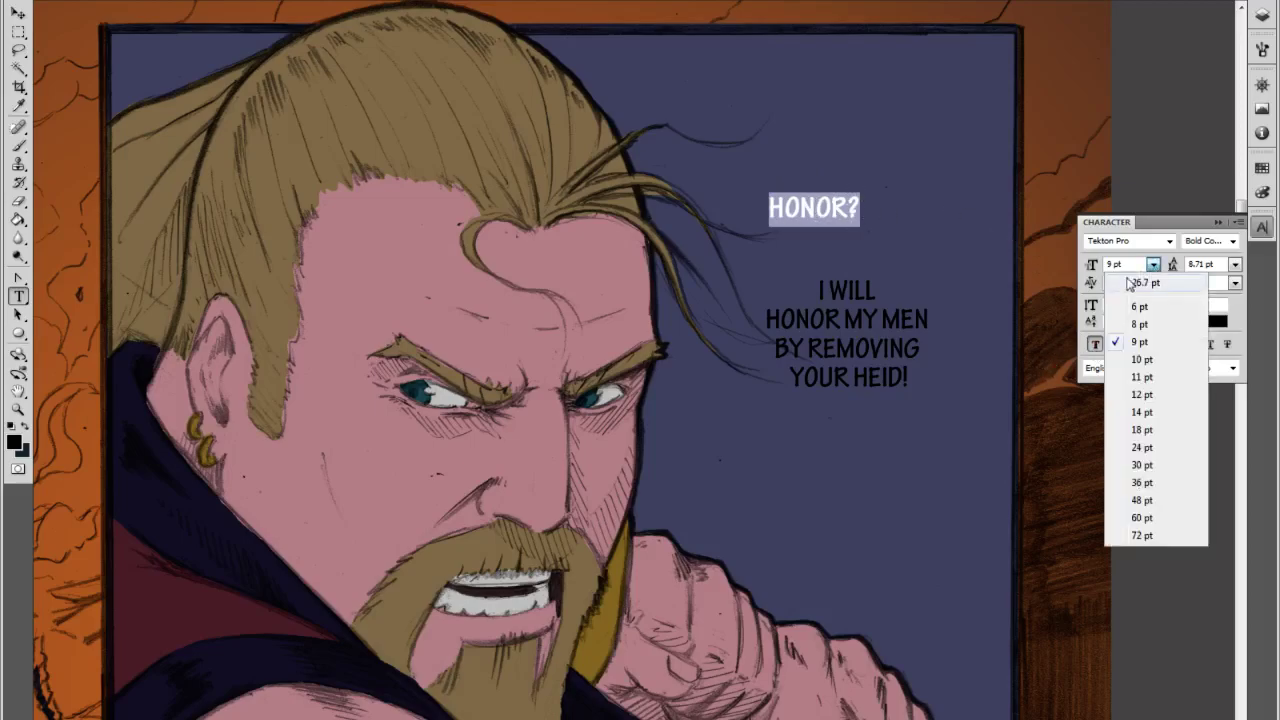
pyautogui.click(1141, 377)
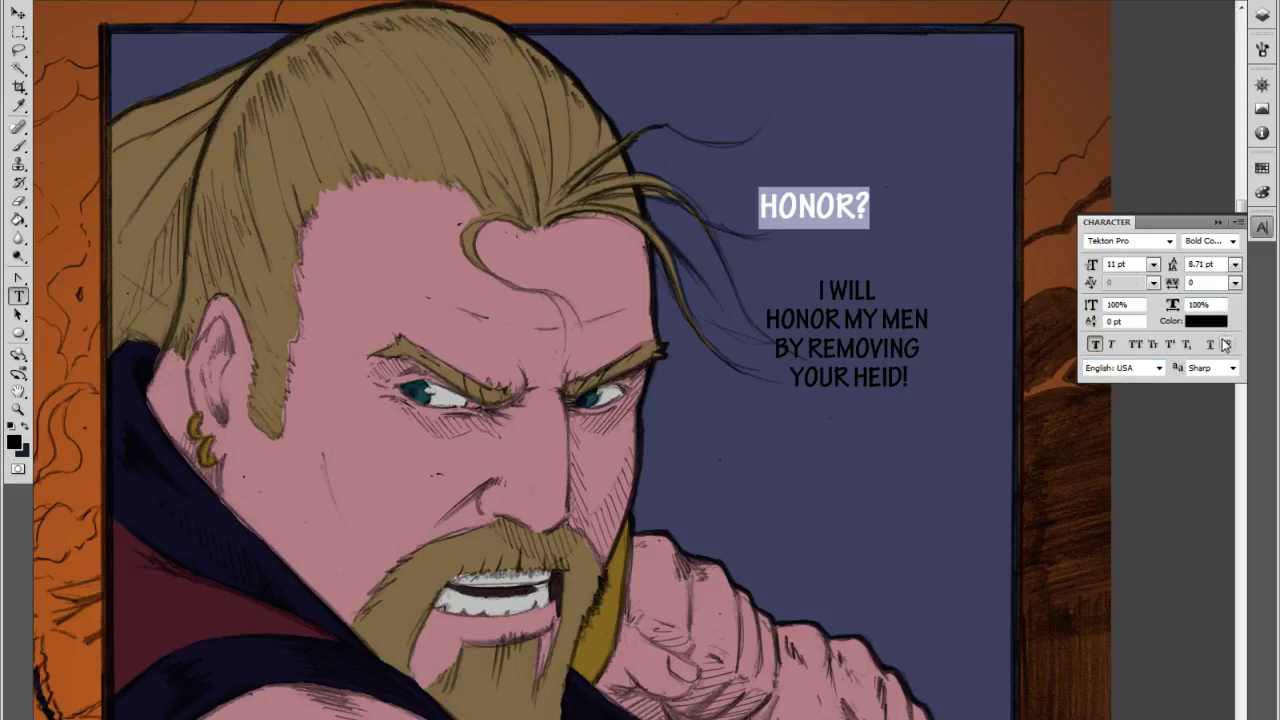
pyautogui.click(1266, 226)
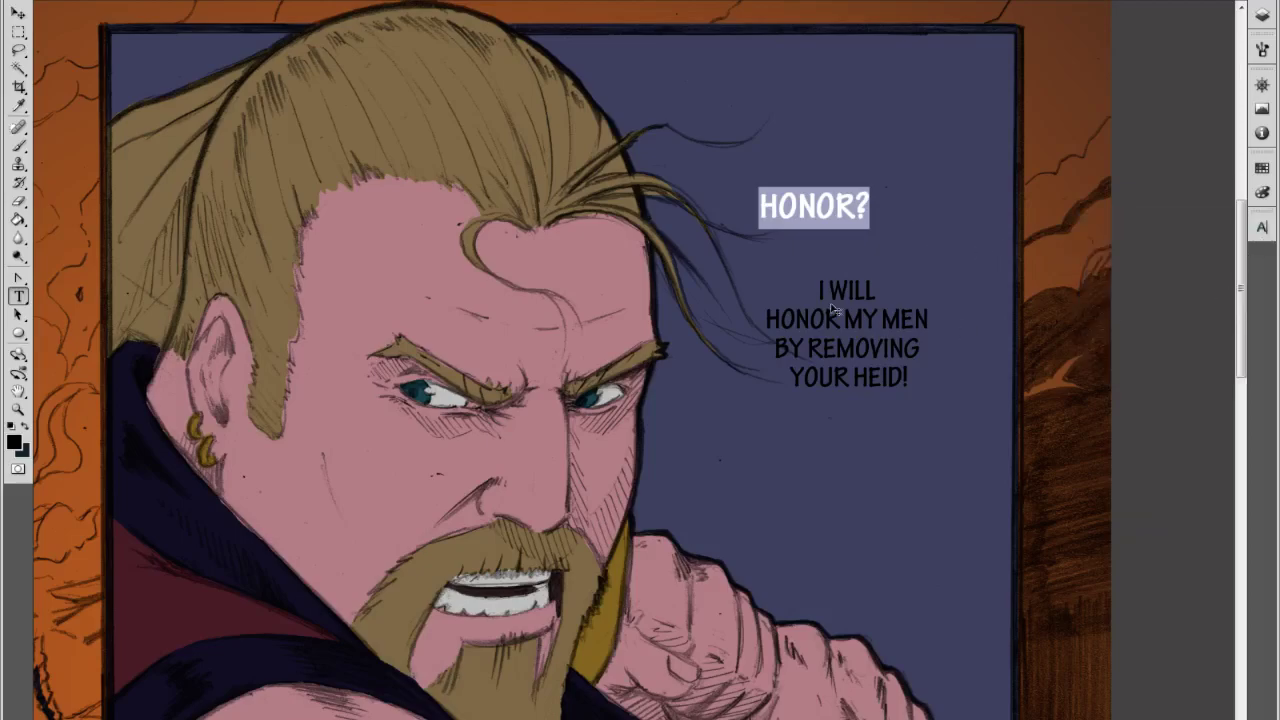
# Apply faux bold to the word "HONOR" in the second line of the four-line dialogue text.
pyautogui.click(1262, 12)
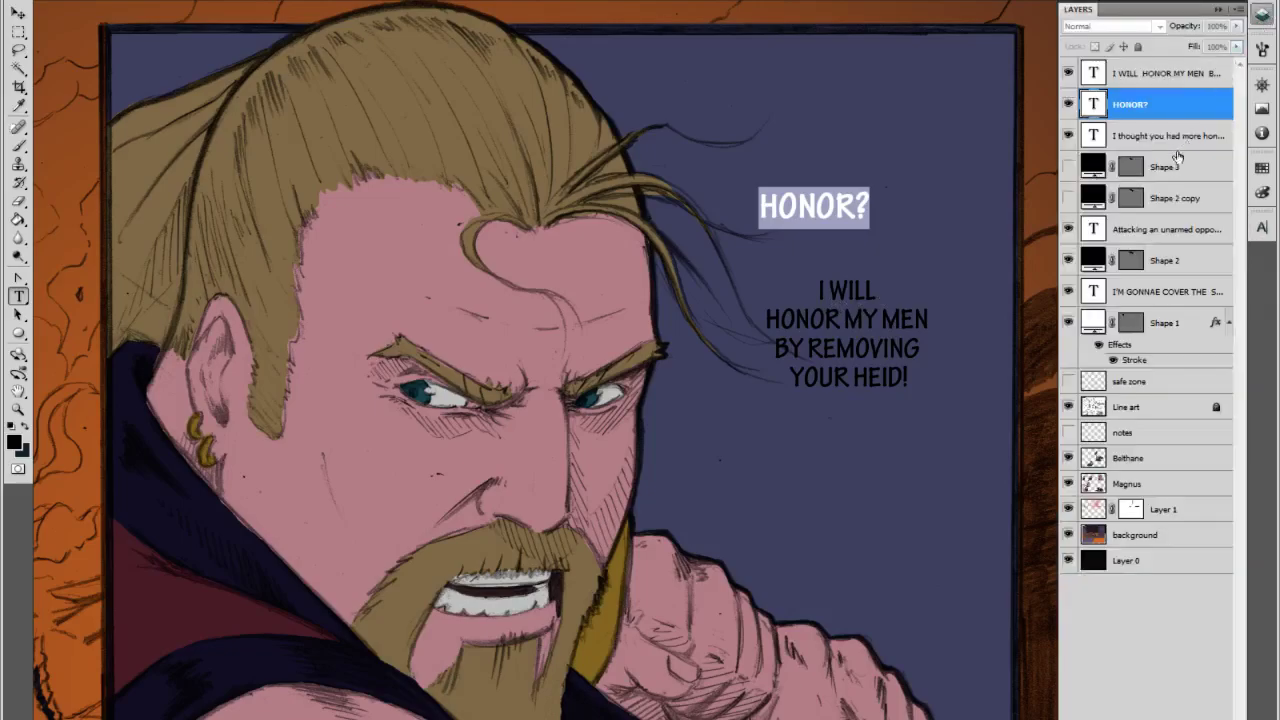
pyautogui.click(1138, 80)
pyautogui.click(1132, 74)
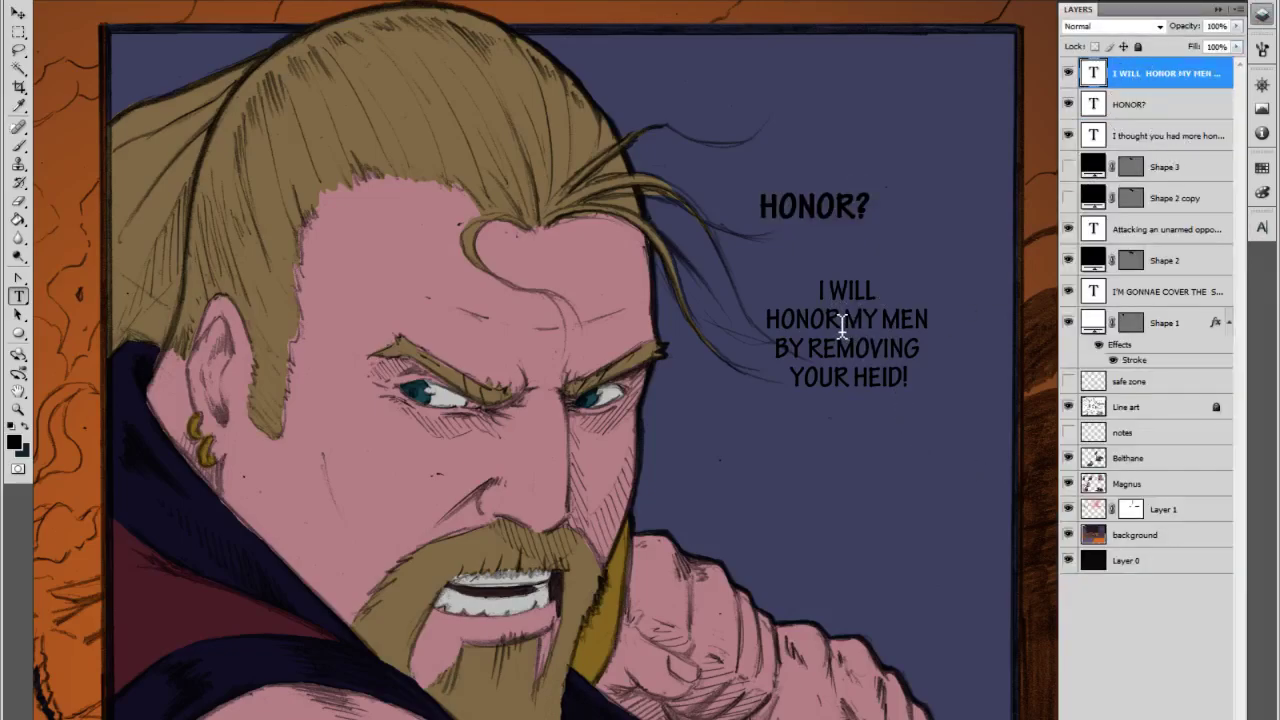
pyautogui.moveTo(845, 322); pyautogui.dragTo(745, 320)
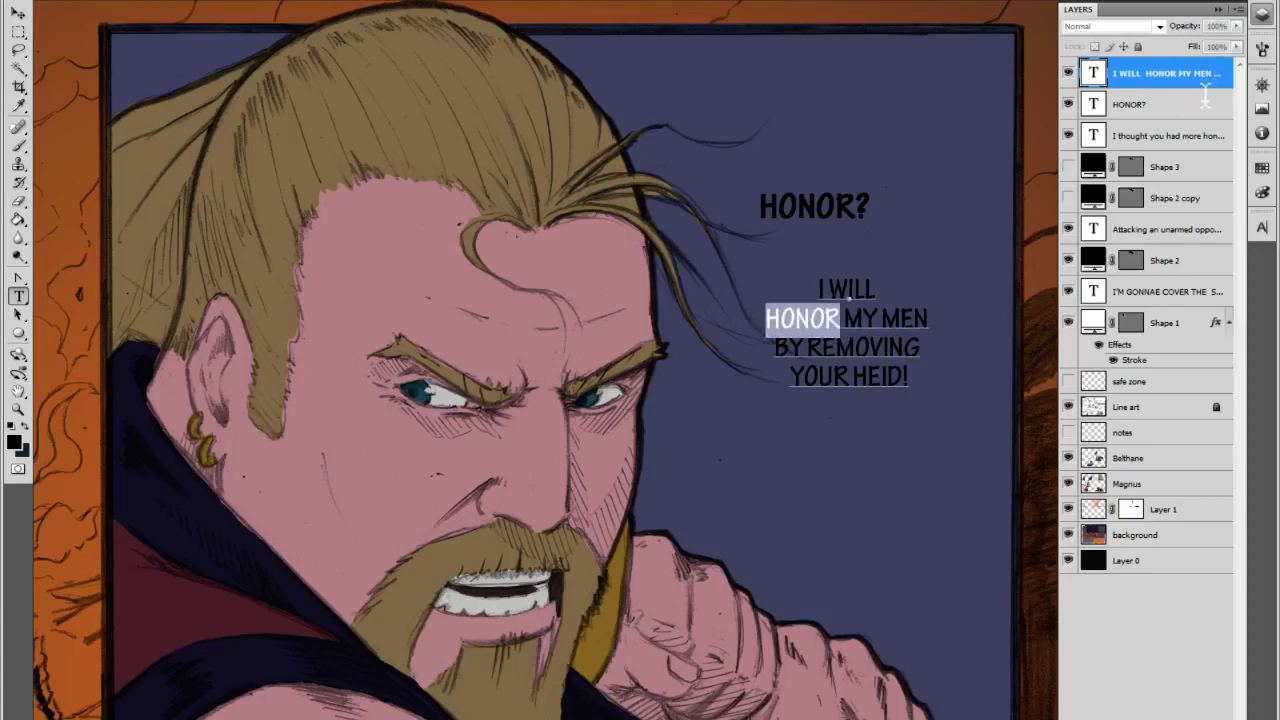
pyautogui.click(1263, 231)
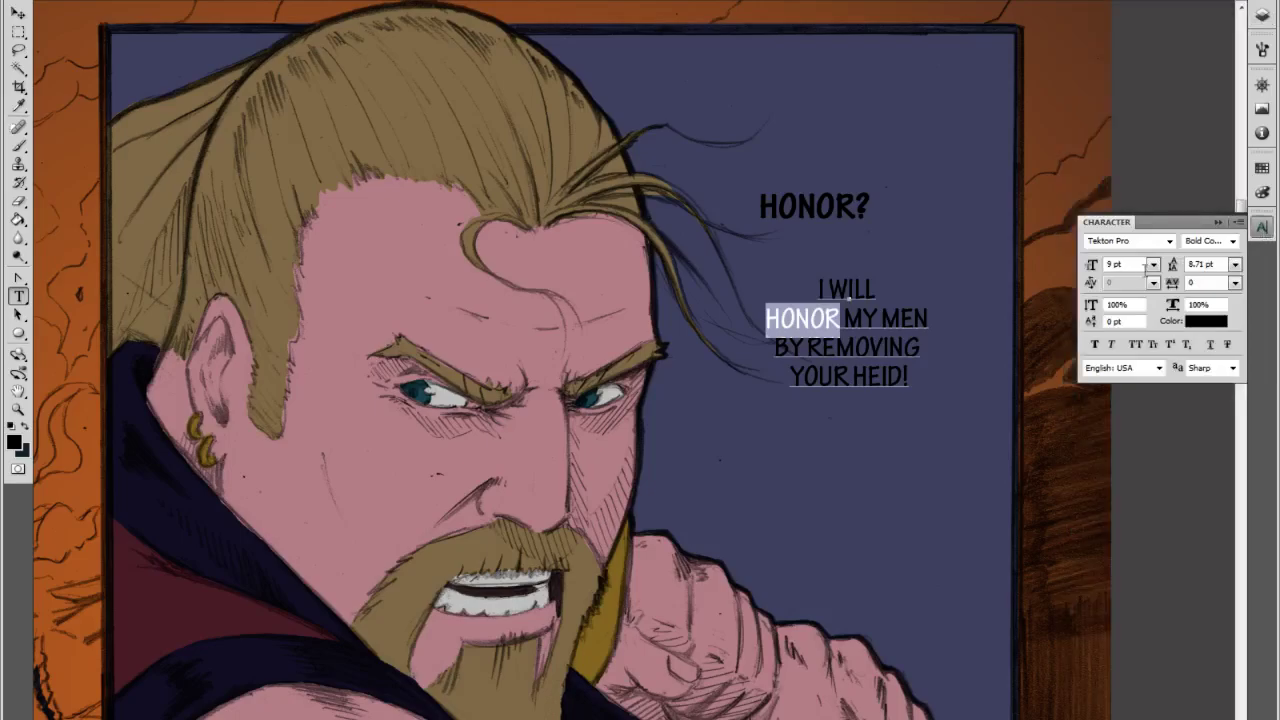
pyautogui.click(1095, 345)
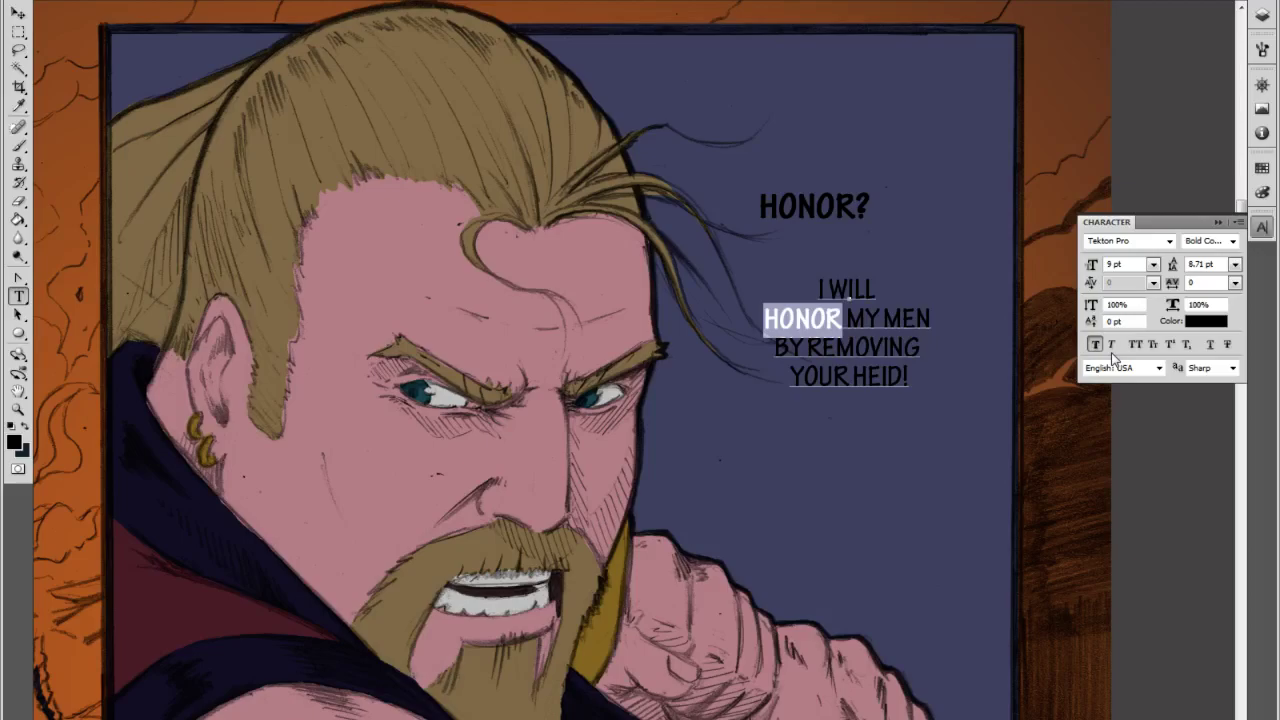
# Apply faux bold to "HEID" in the last line of the dialogue and hide the character settings.
pyautogui.click(899, 376)
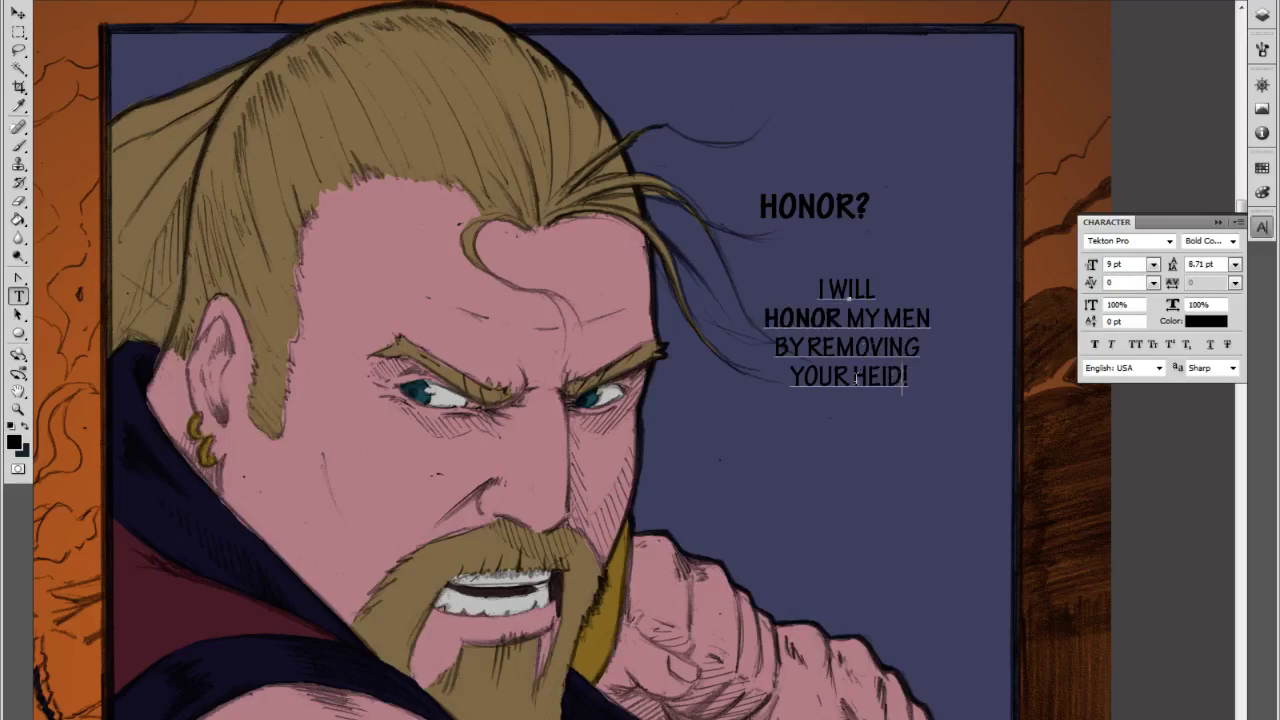
pyautogui.hotkey('ctrl', 'shift', 'Left')
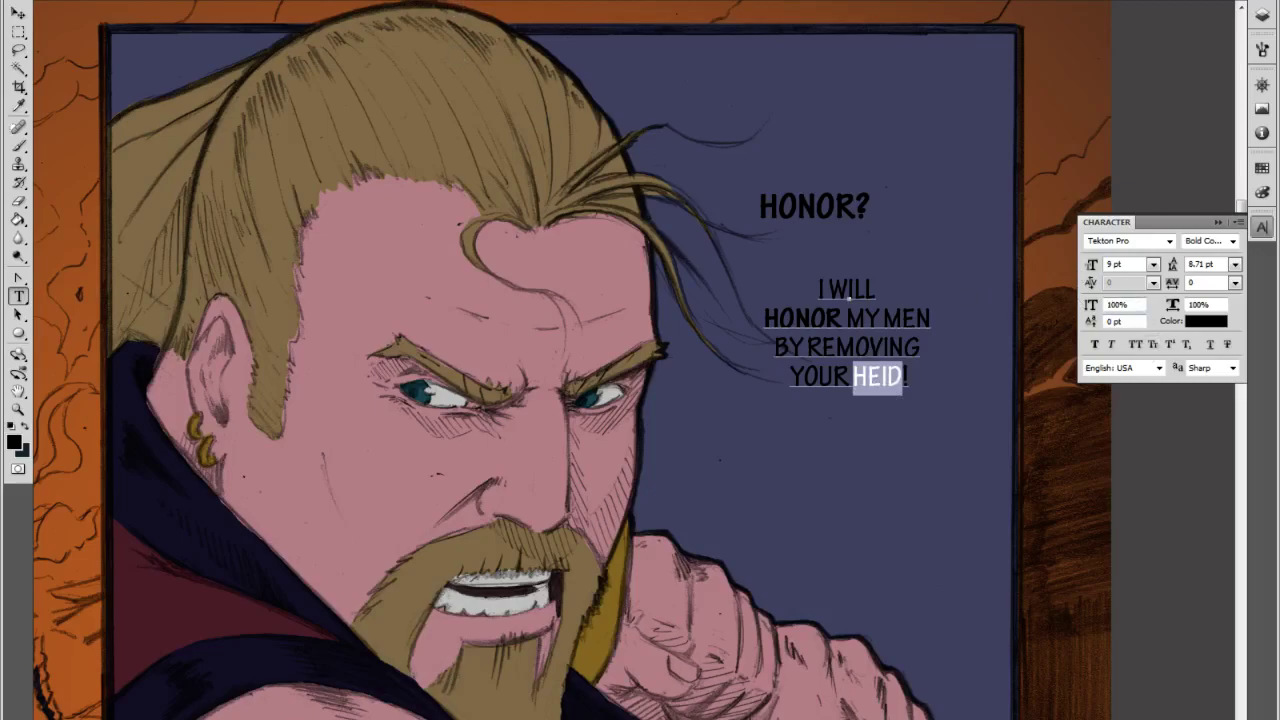
pyautogui.click(1095, 344)
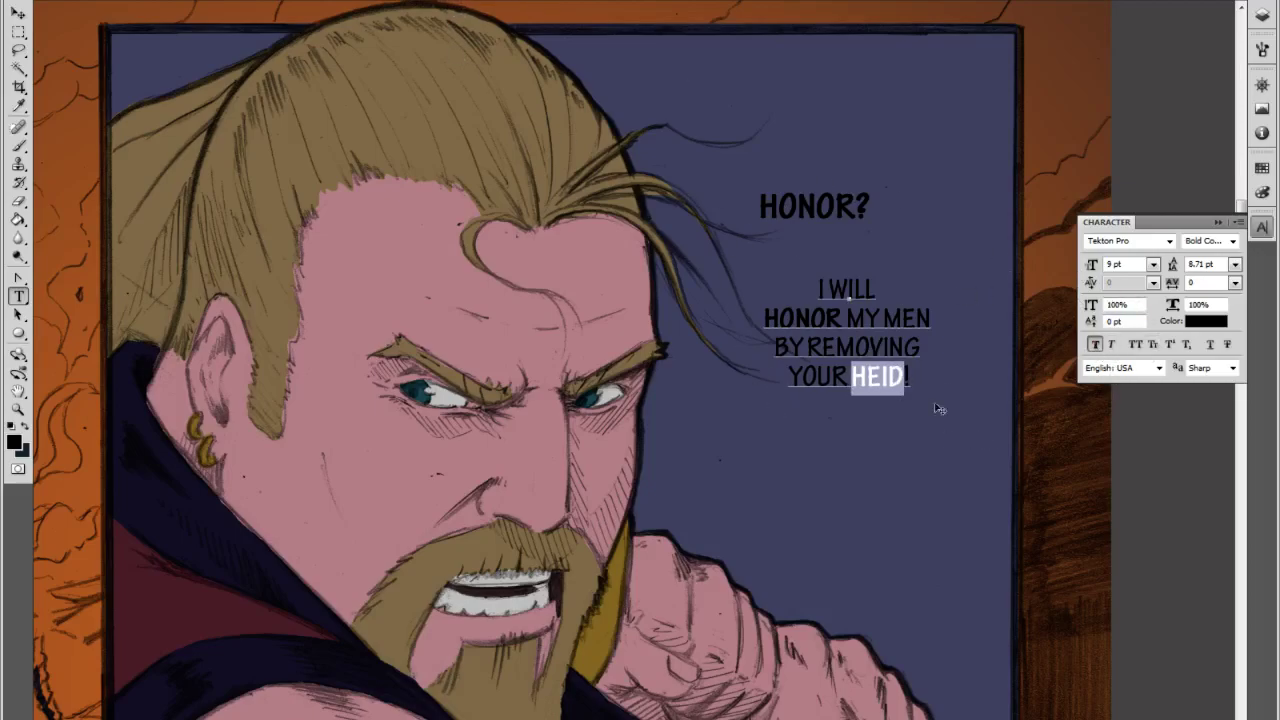
pyautogui.click(1262, 227)
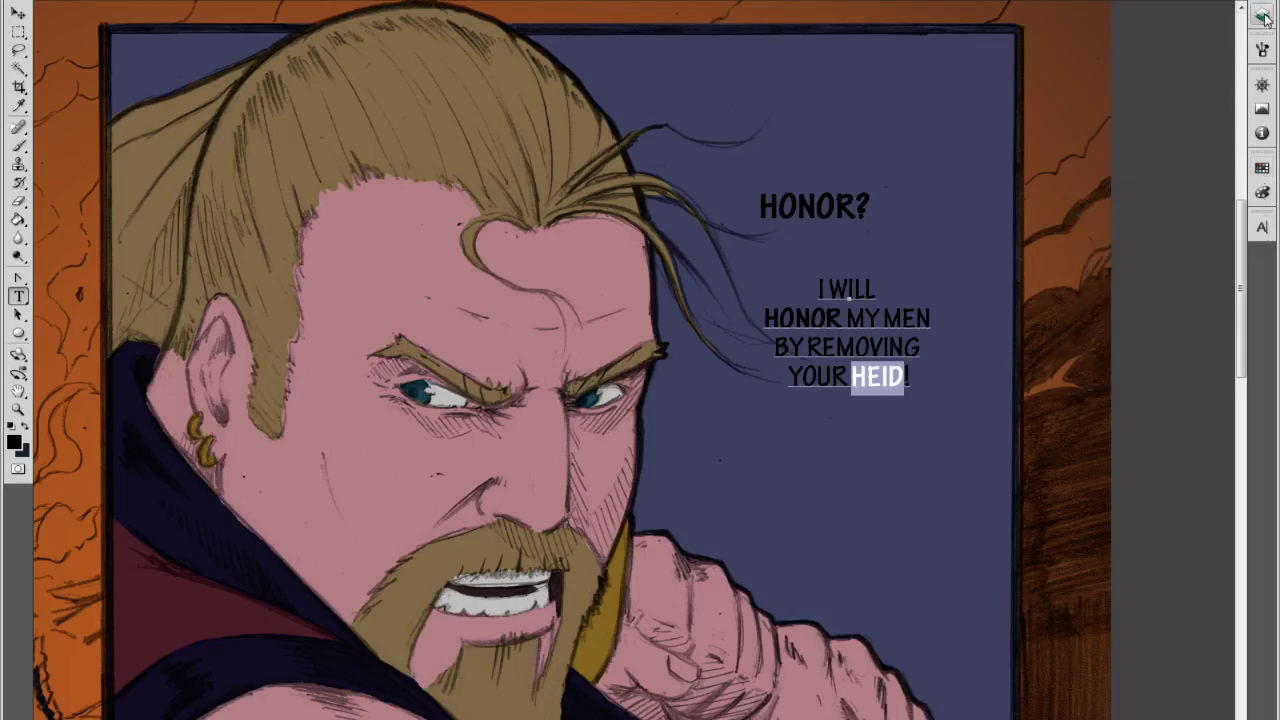
# Move the "HONOR?" text layer down so it sits just above the four-line dialogue.
pyautogui.click(1262, 14)
pyautogui.click(1133, 108)
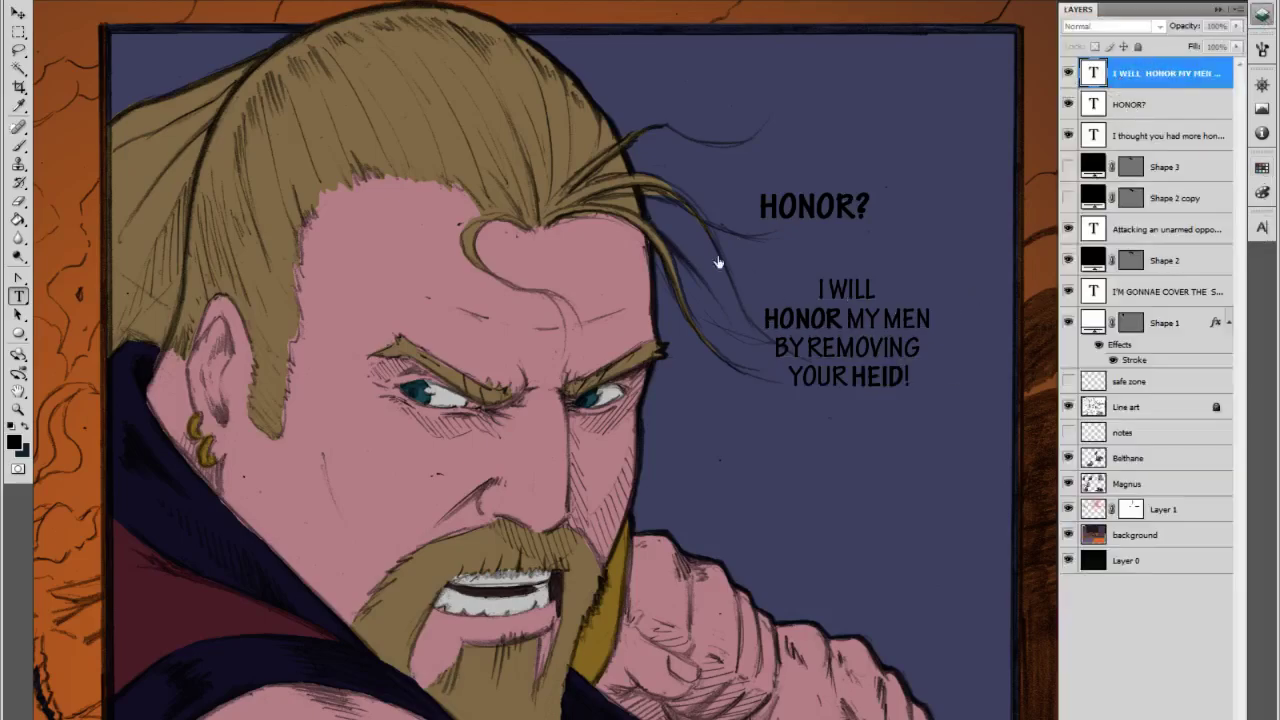
pyautogui.click(24, 14)
pyautogui.moveTo(820, 197); pyautogui.dragTo(825, 234)
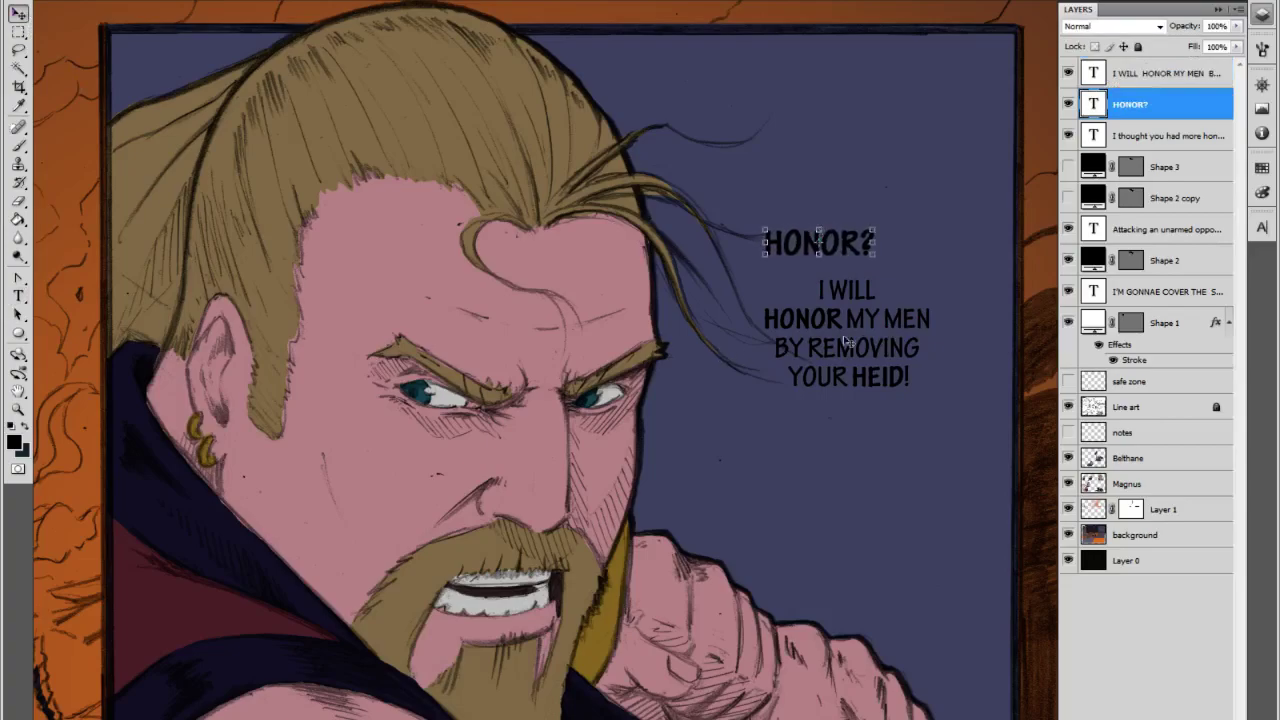
# Add a new layer directly above the "I thought you had more hon..." text layer and set the foreground colour to white.
pyautogui.click(1145, 138)
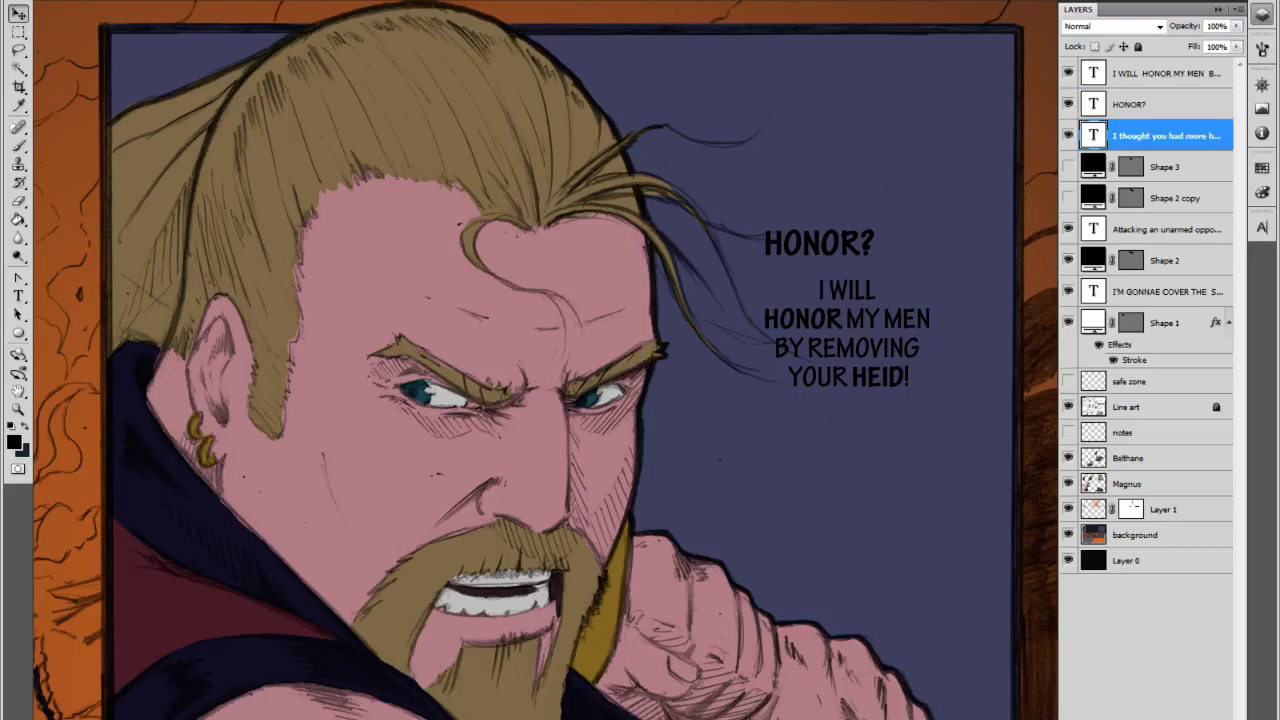
pyautogui.hotkey('ctrl', 'shift', 'alt', 'n')
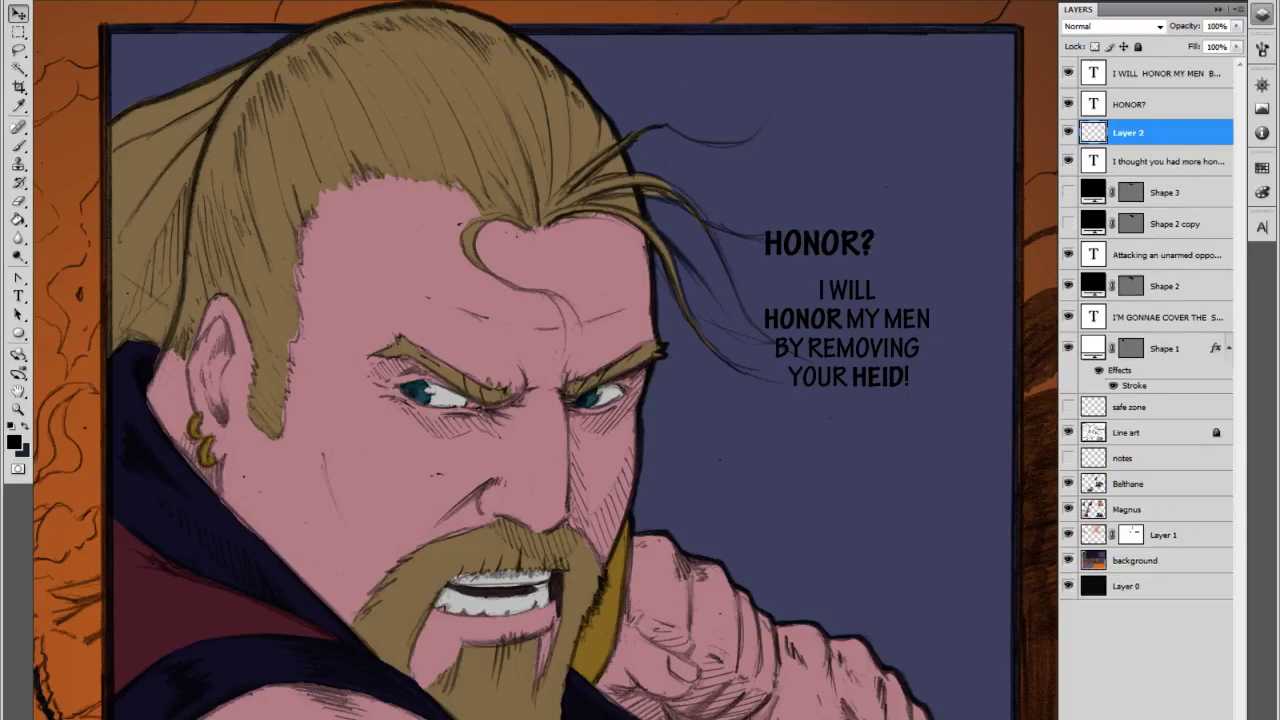
pyautogui.click(14, 445)
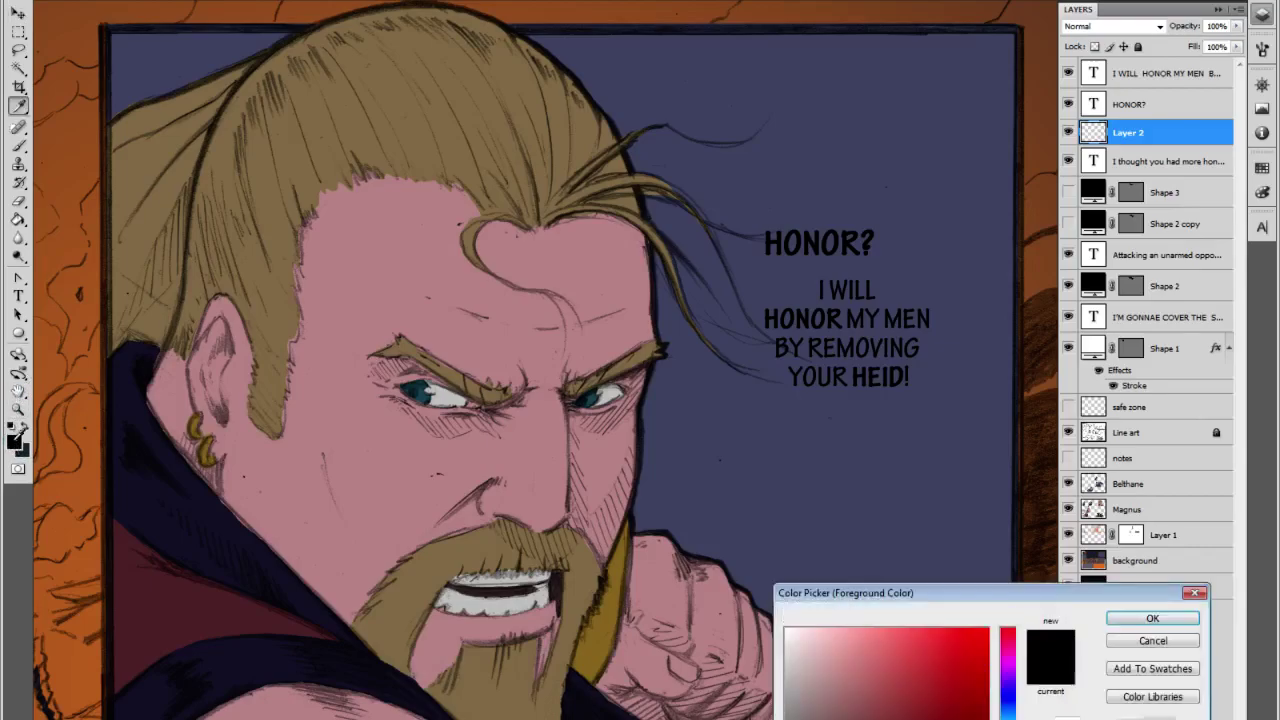
pyautogui.moveTo(829, 651); pyautogui.dragTo(770, 618)
pyautogui.click(1150, 619)
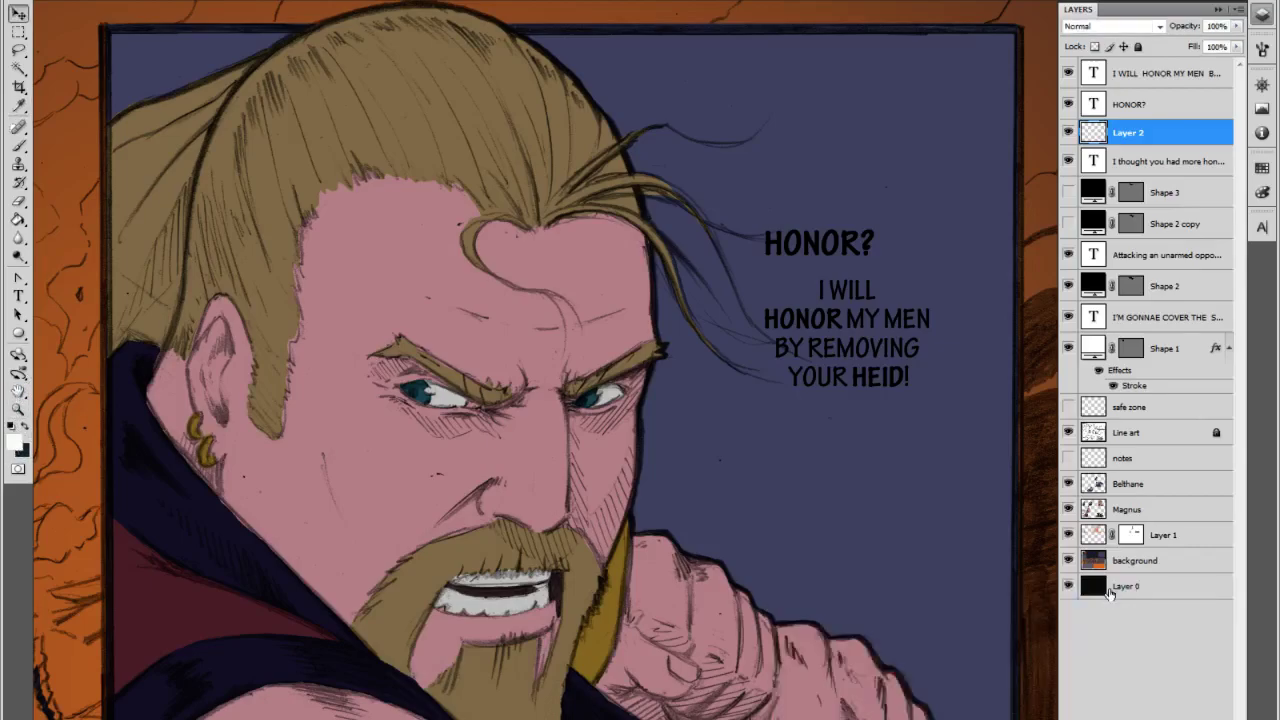
pyautogui.click(19, 336)
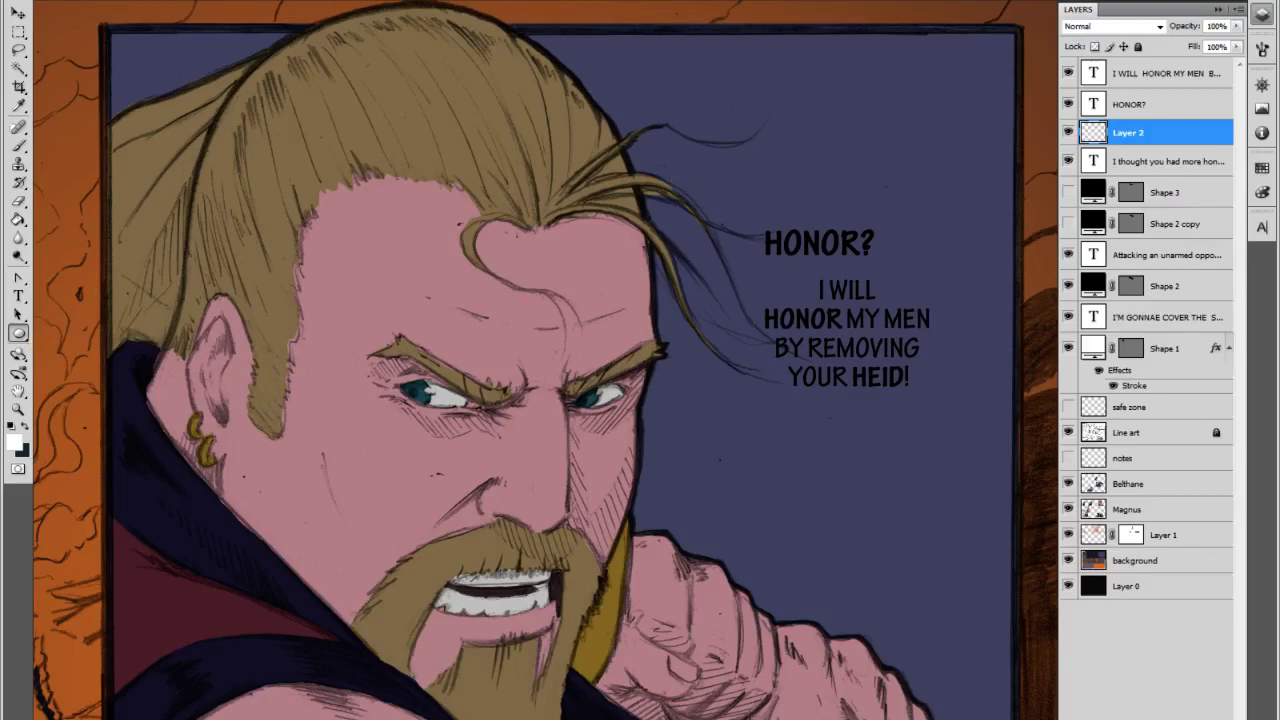
pyautogui.click(265, 0)
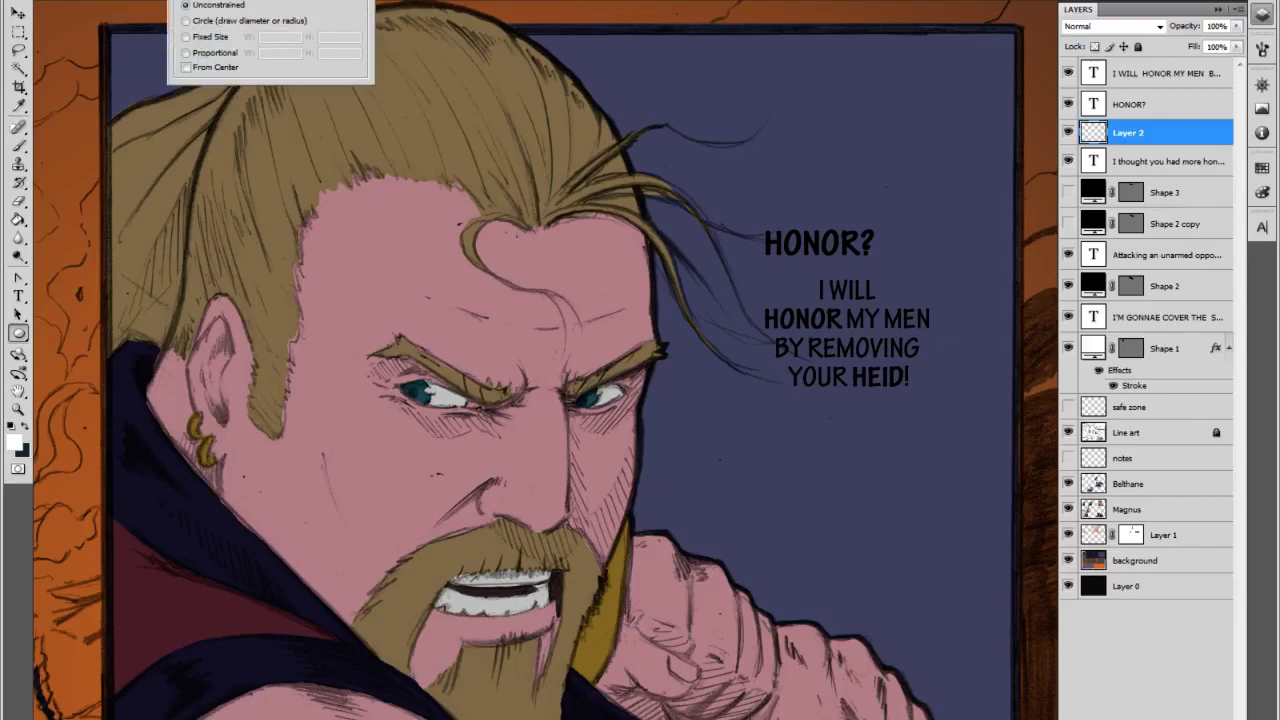
pyautogui.press('Escape')
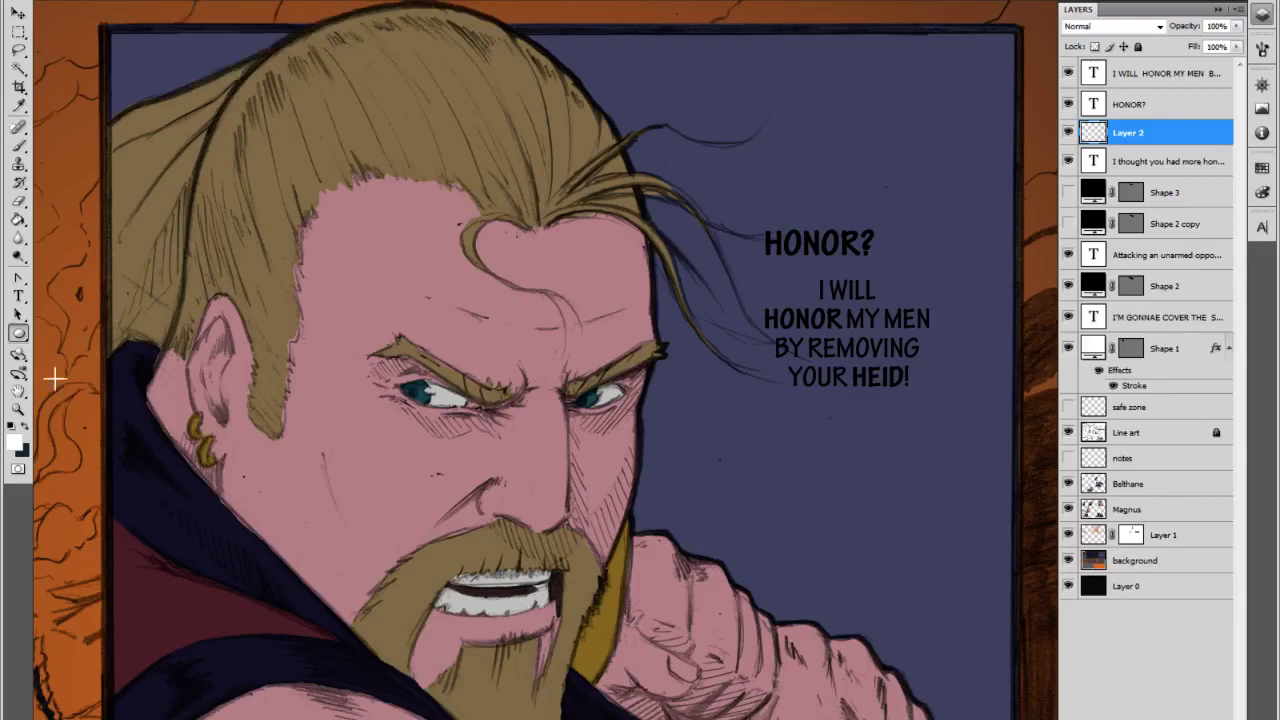
pyautogui.click(18, 332)
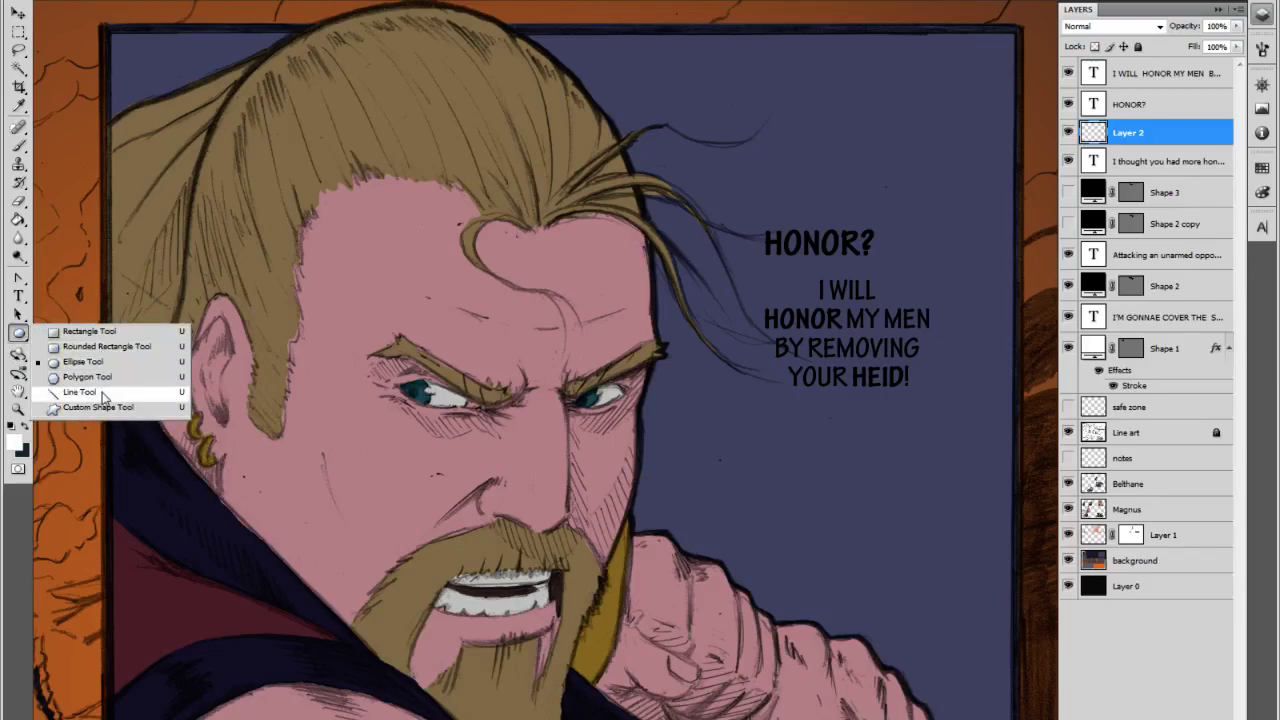
pyautogui.press('F7')
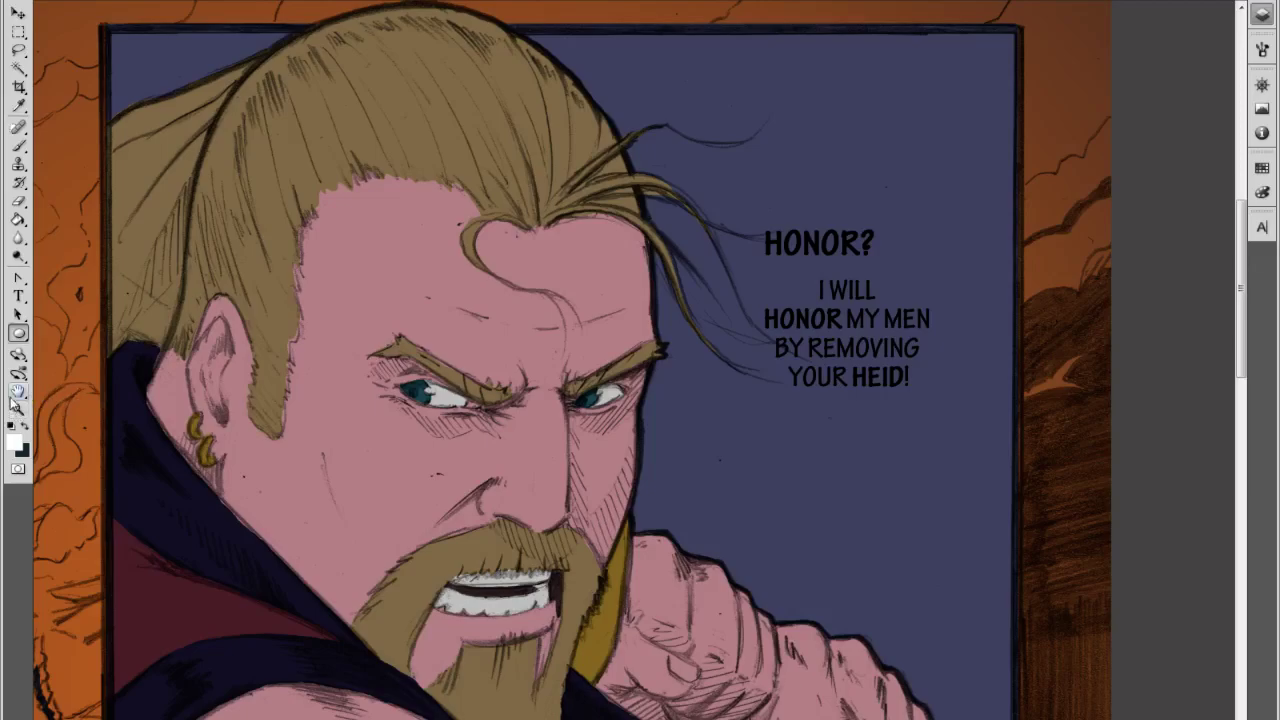
# Activate the Custom Shape tool and find the oval speech balloon among the available shapes.
pyautogui.click(18, 332)
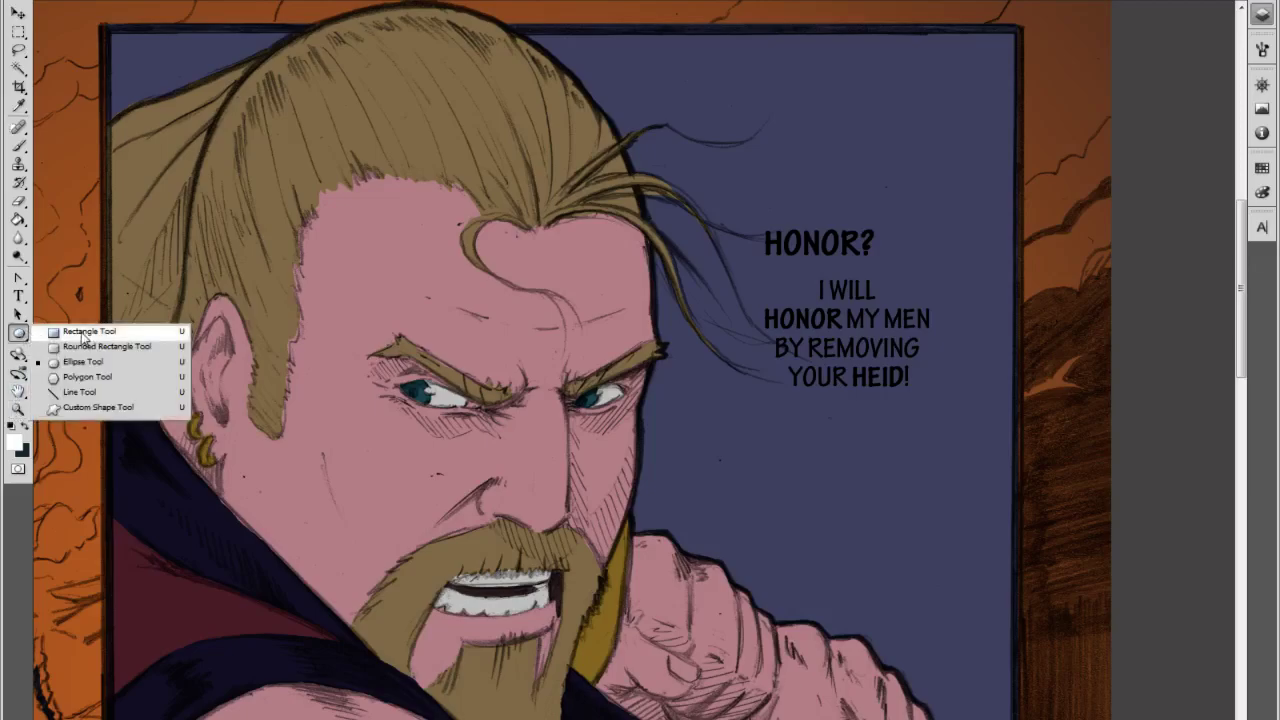
pyautogui.click(98, 408)
pyautogui.press('F7')
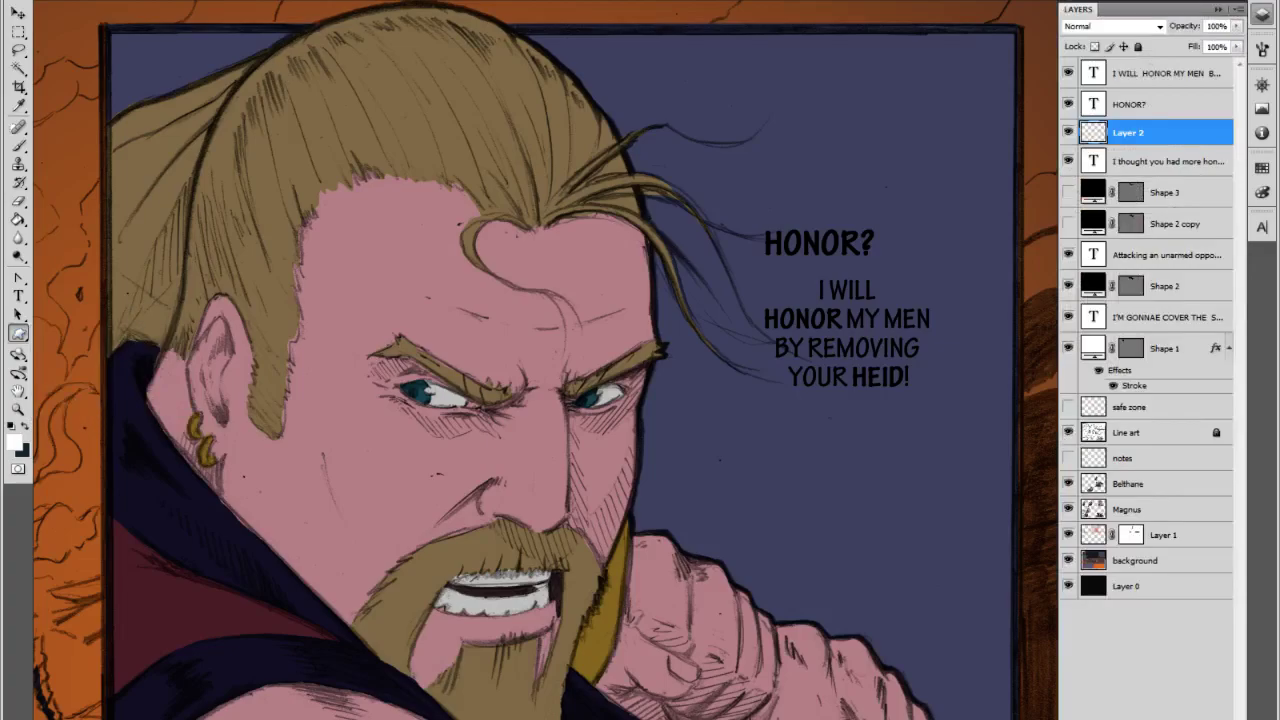
pyautogui.rightClick(400, 48)
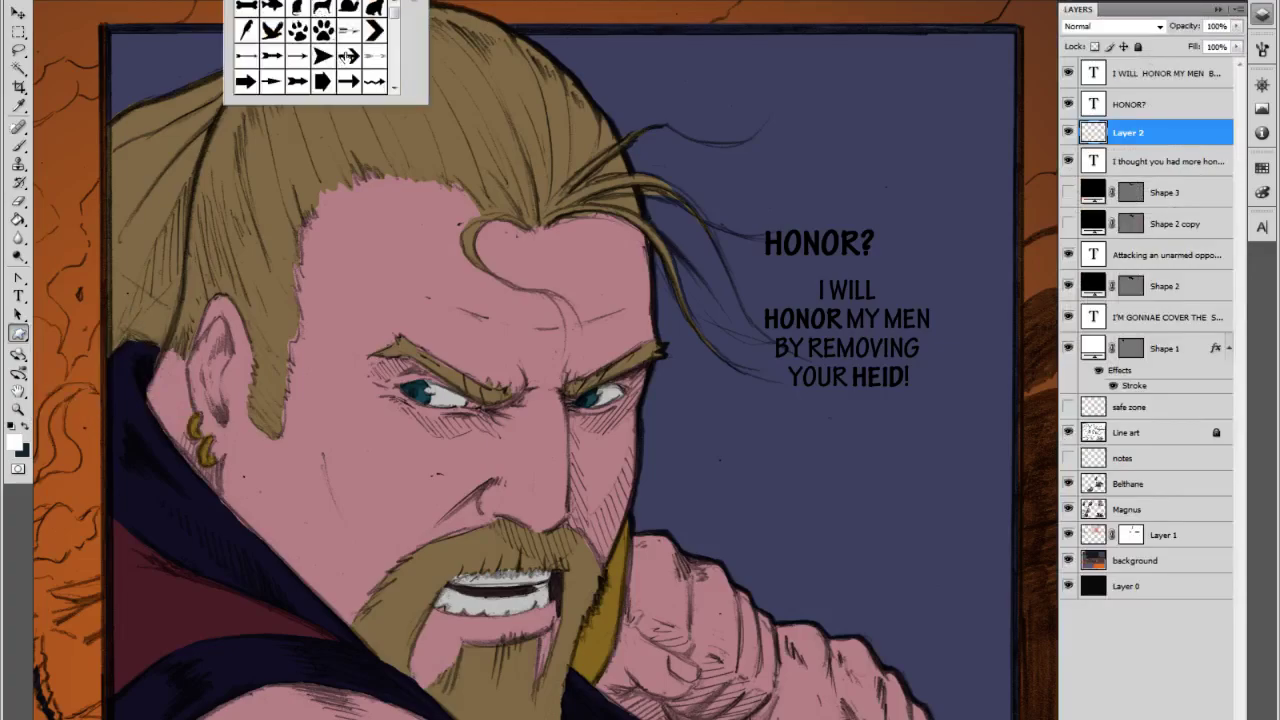
pyautogui.scroll(-3, 393, 22)
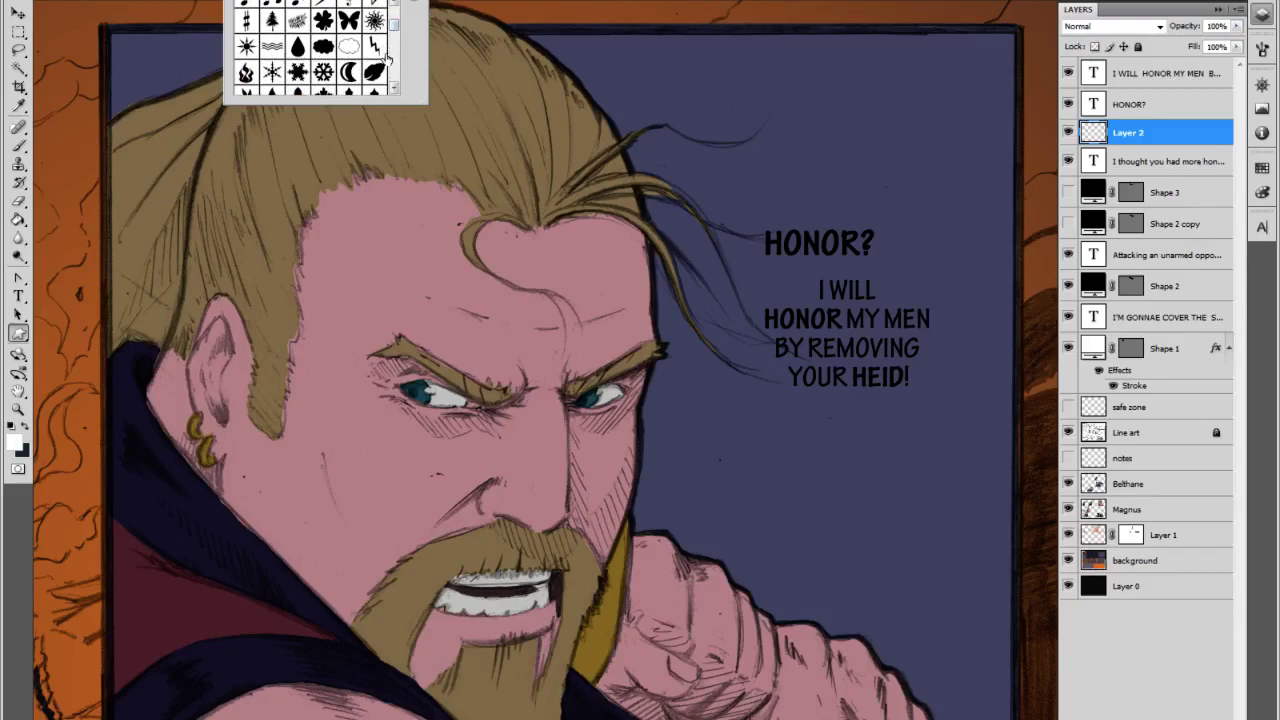
pyautogui.scroll(-3, 393, 30)
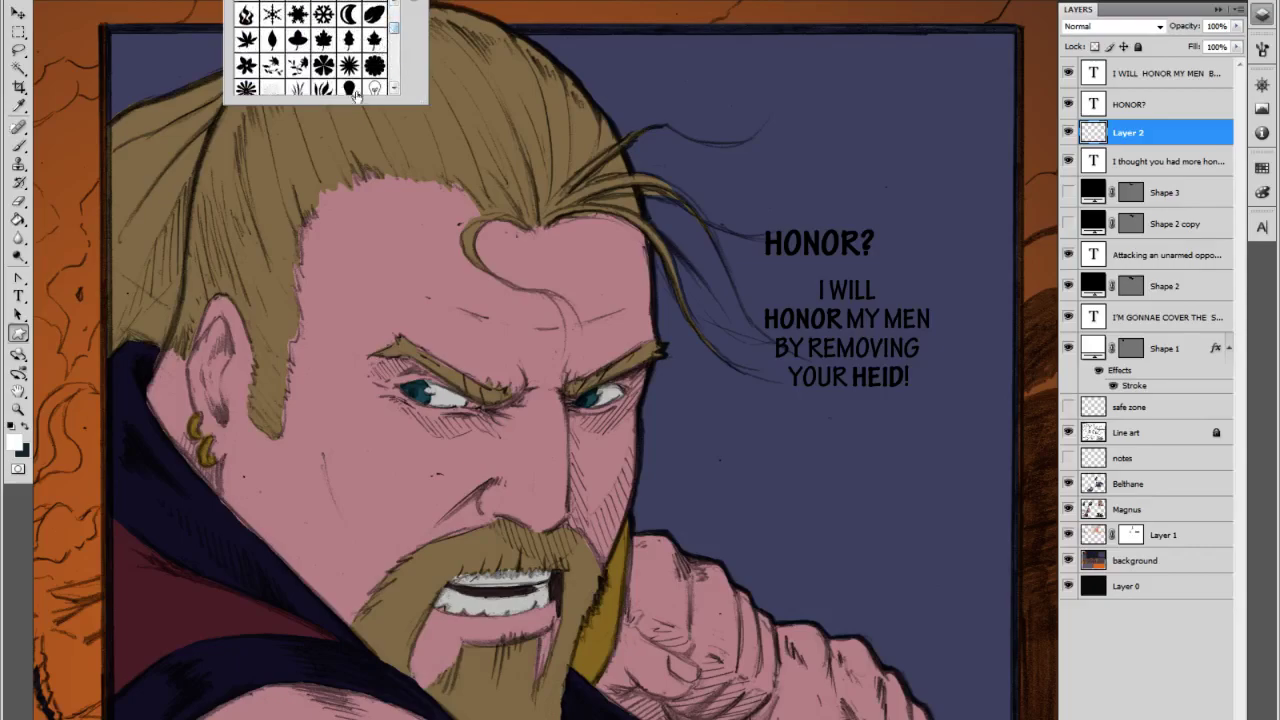
pyautogui.scroll(-5, 393, 30)
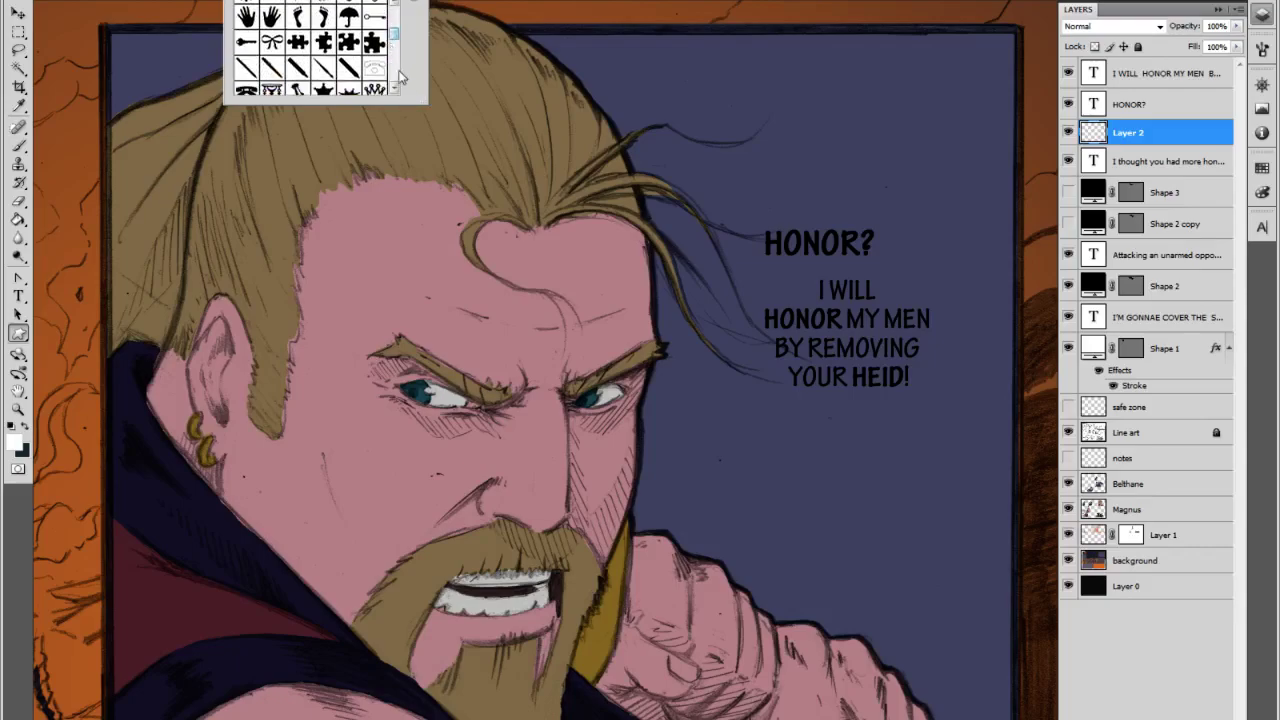
pyautogui.moveTo(393, 38); pyautogui.dragTo(396, 72)
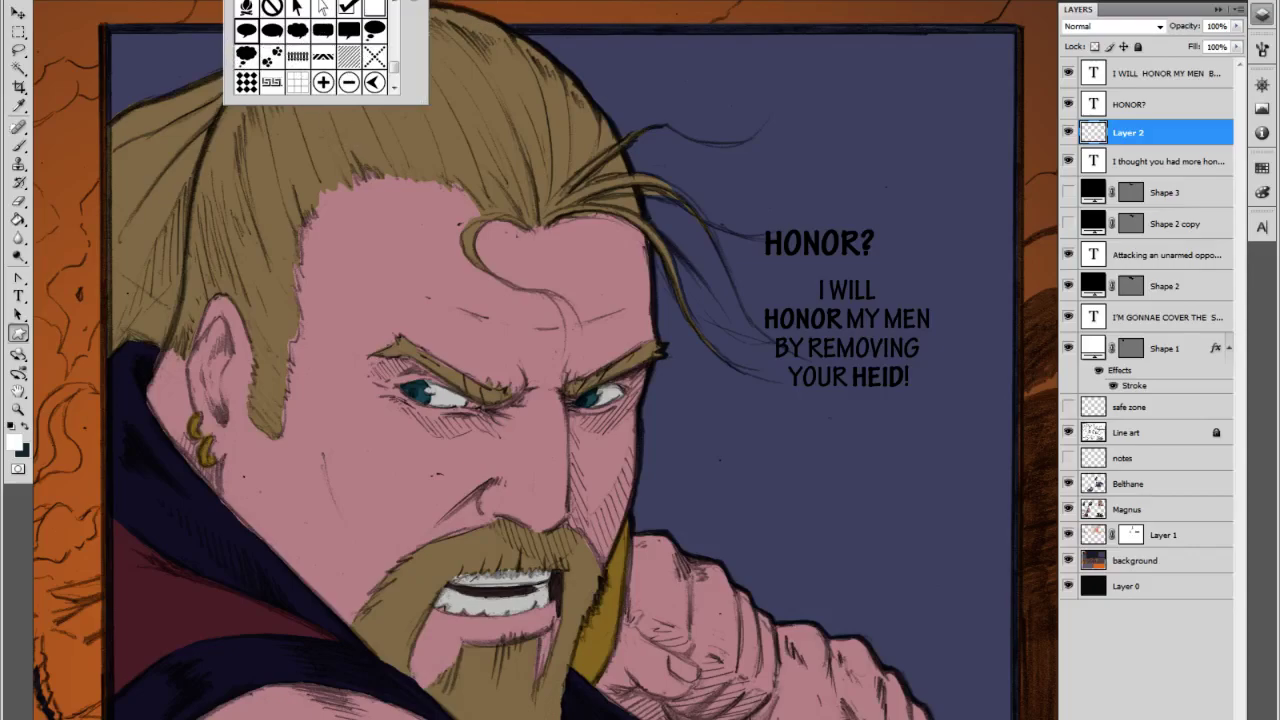
# Check the shape style options, then draw a white oval speech balloon with a tail behind the four-line dialogue.
pyautogui.press('Escape')
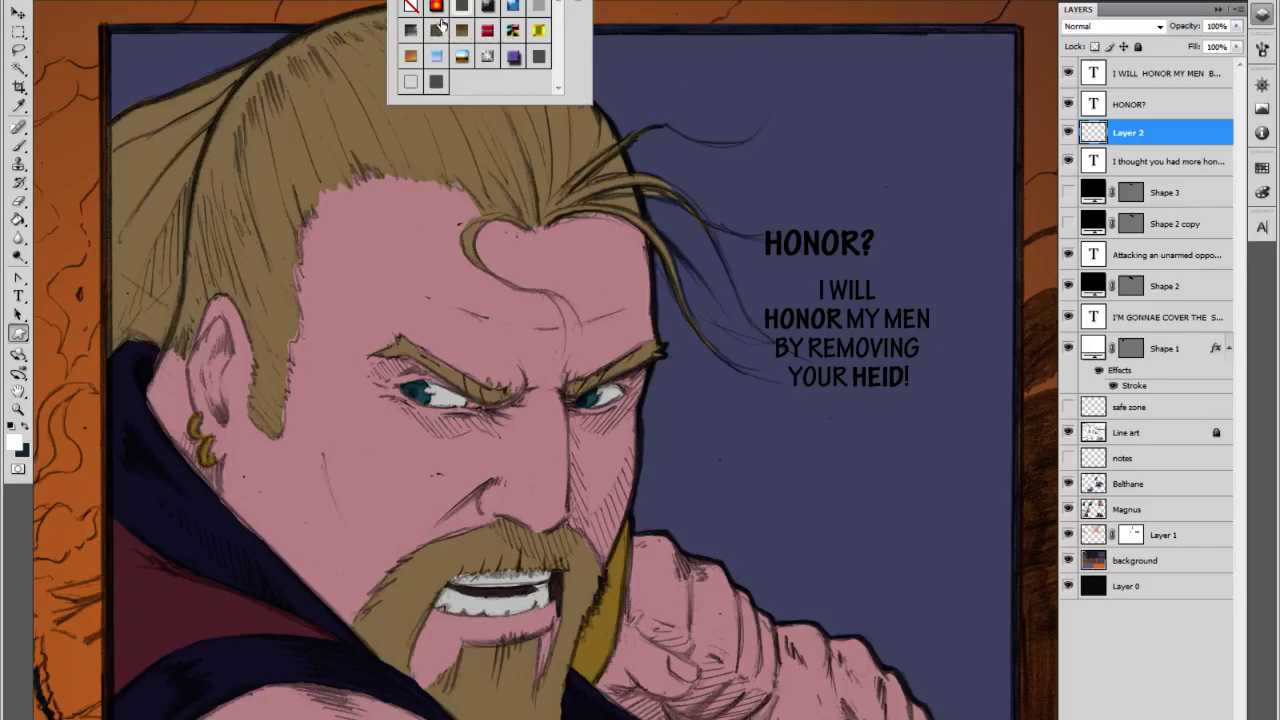
pyautogui.press('Escape')
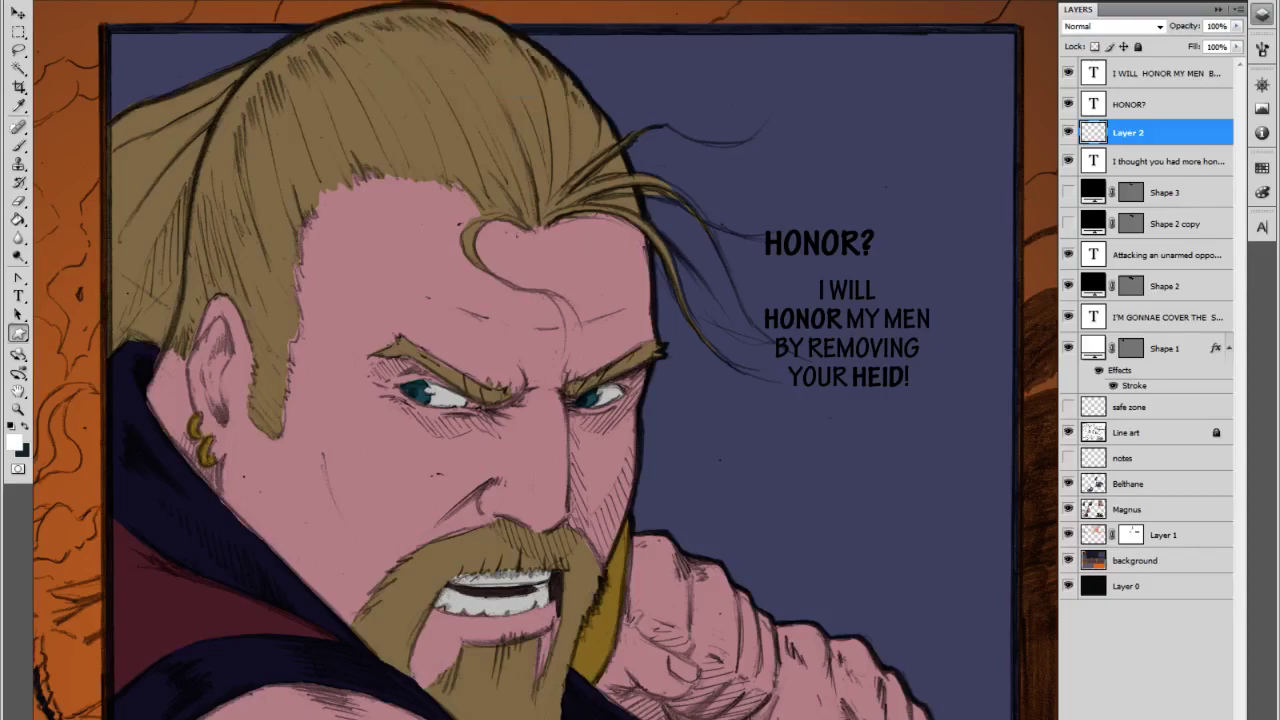
pyautogui.click(410, 1)
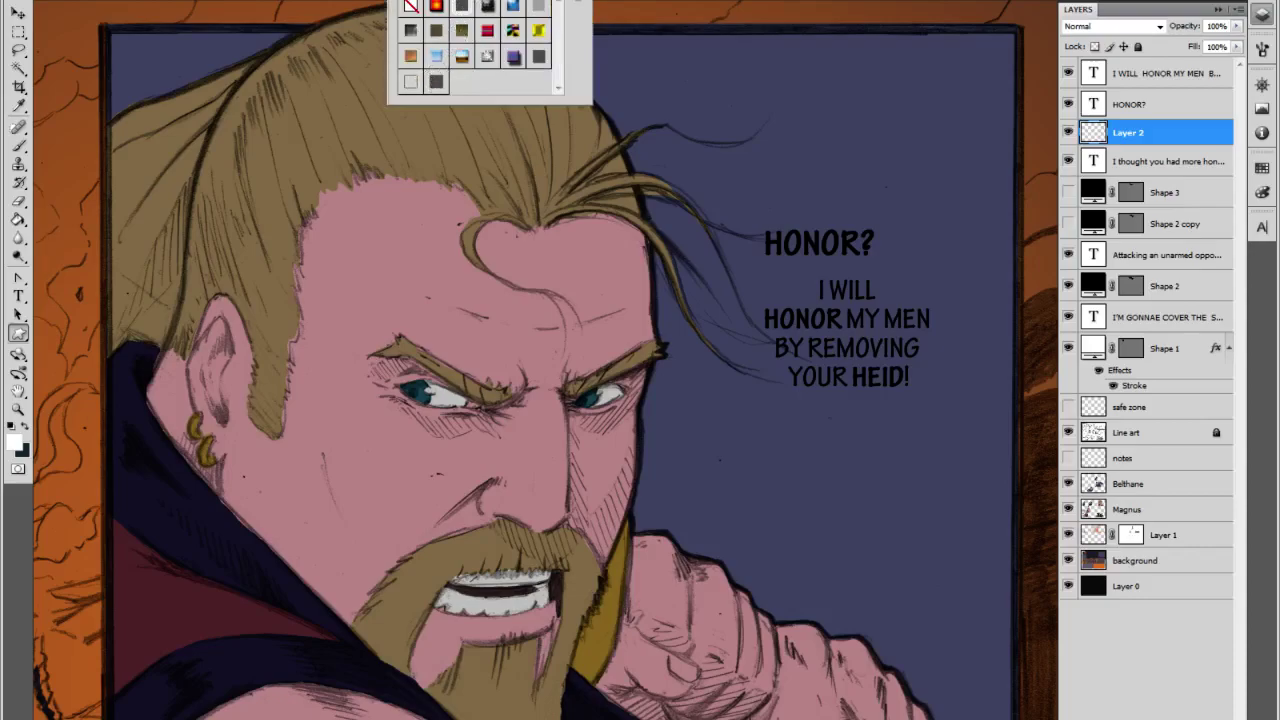
pyautogui.press('Escape')
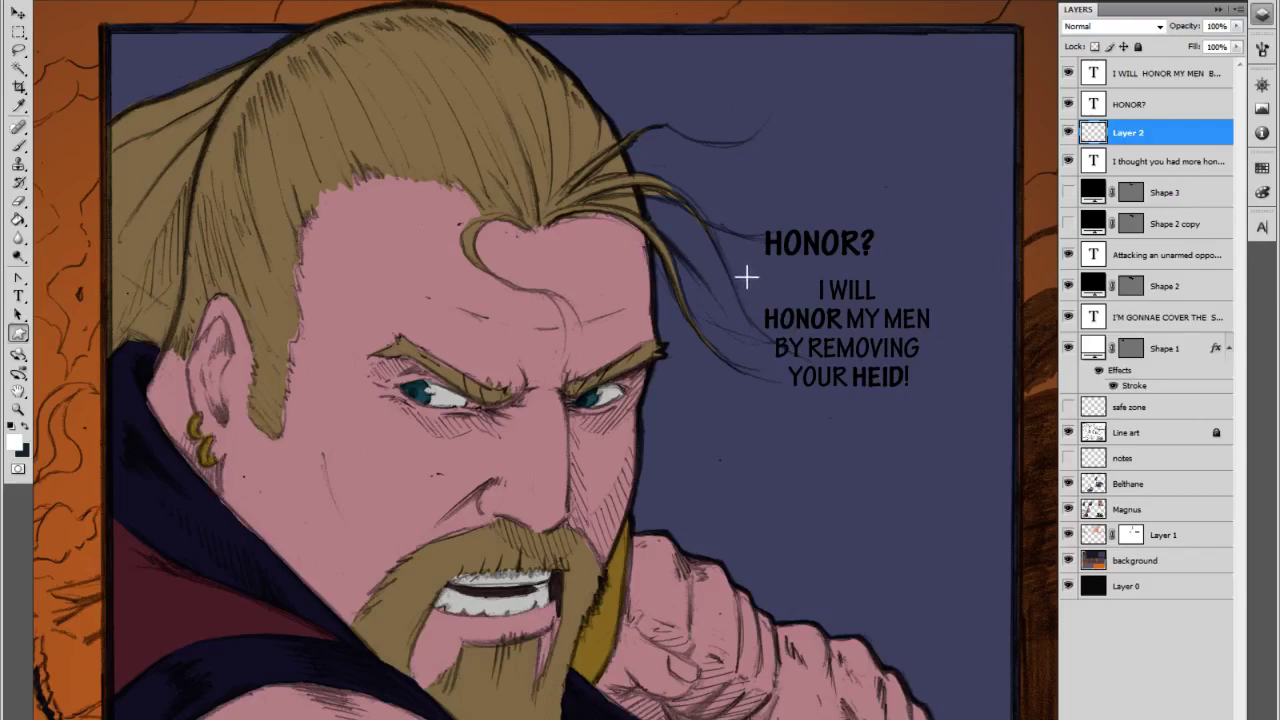
pyautogui.moveTo(726, 268); pyautogui.dragTo(977, 423)
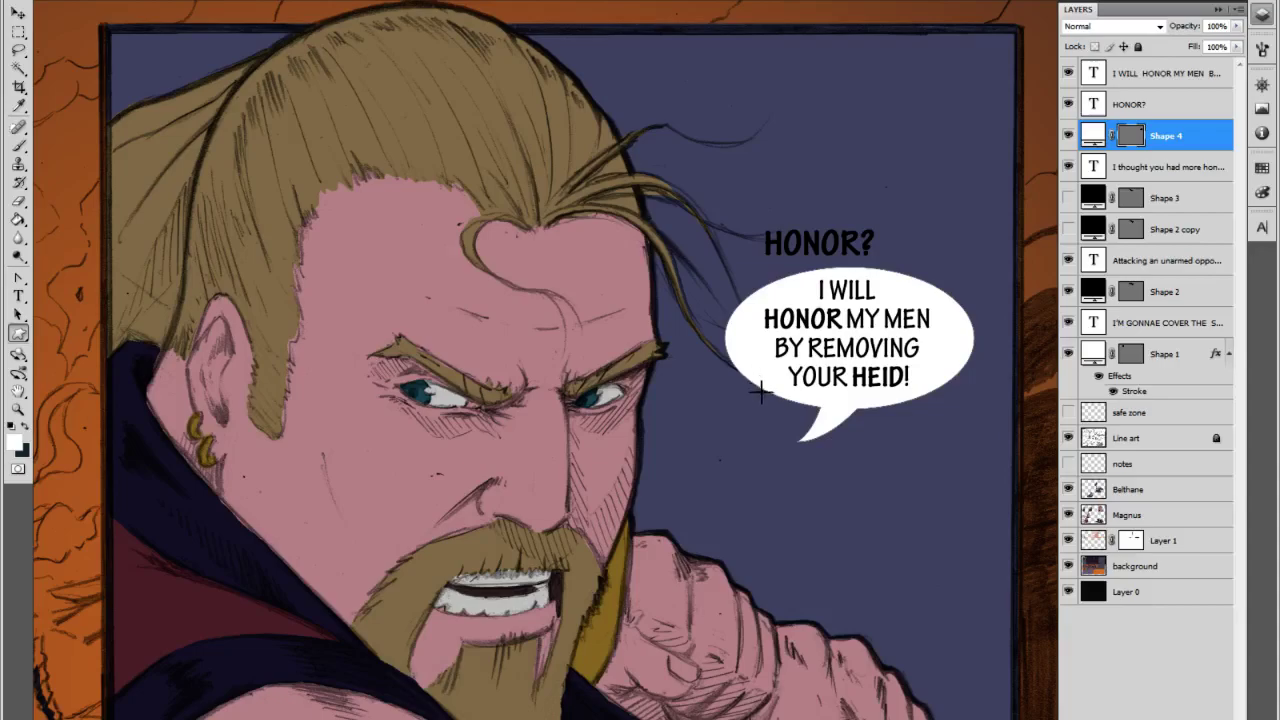
# Tighten the white speech balloon around the four-line dialogue by narrowing both sides and slightly adjusting its upper and lower edges.
pyautogui.click(19, 12)
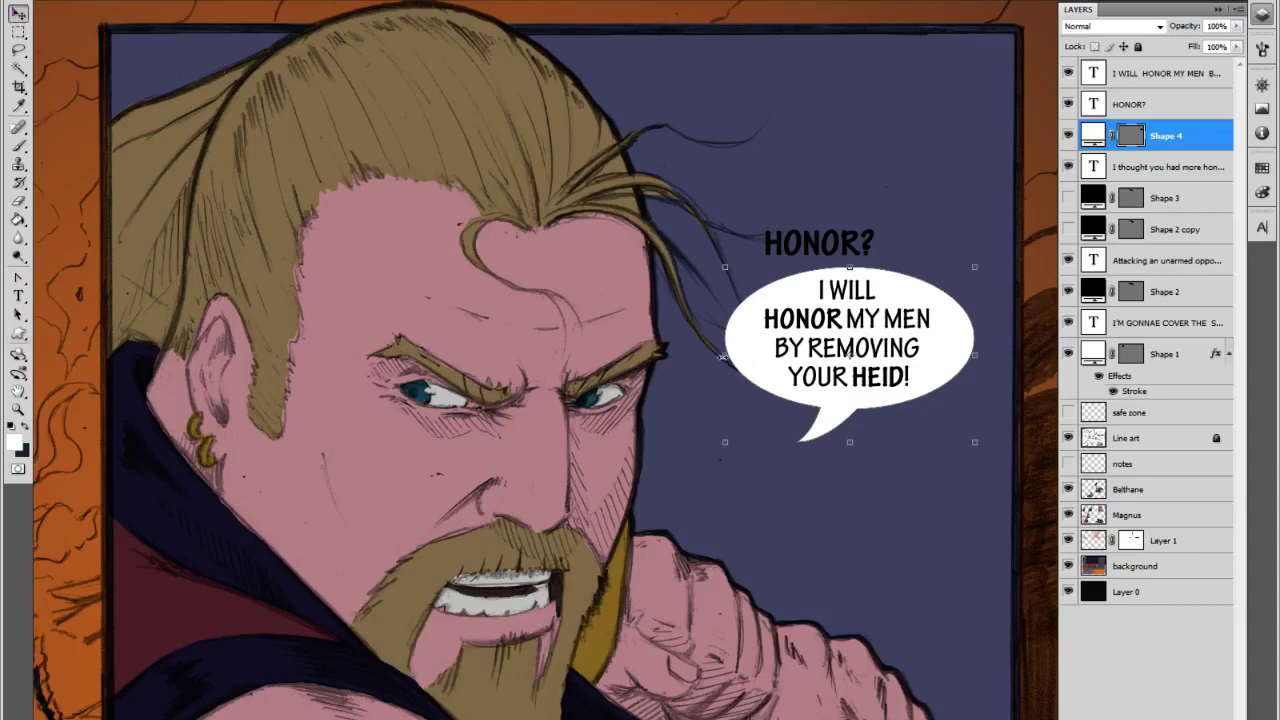
pyautogui.moveTo(721, 356); pyautogui.dragTo(735, 356)
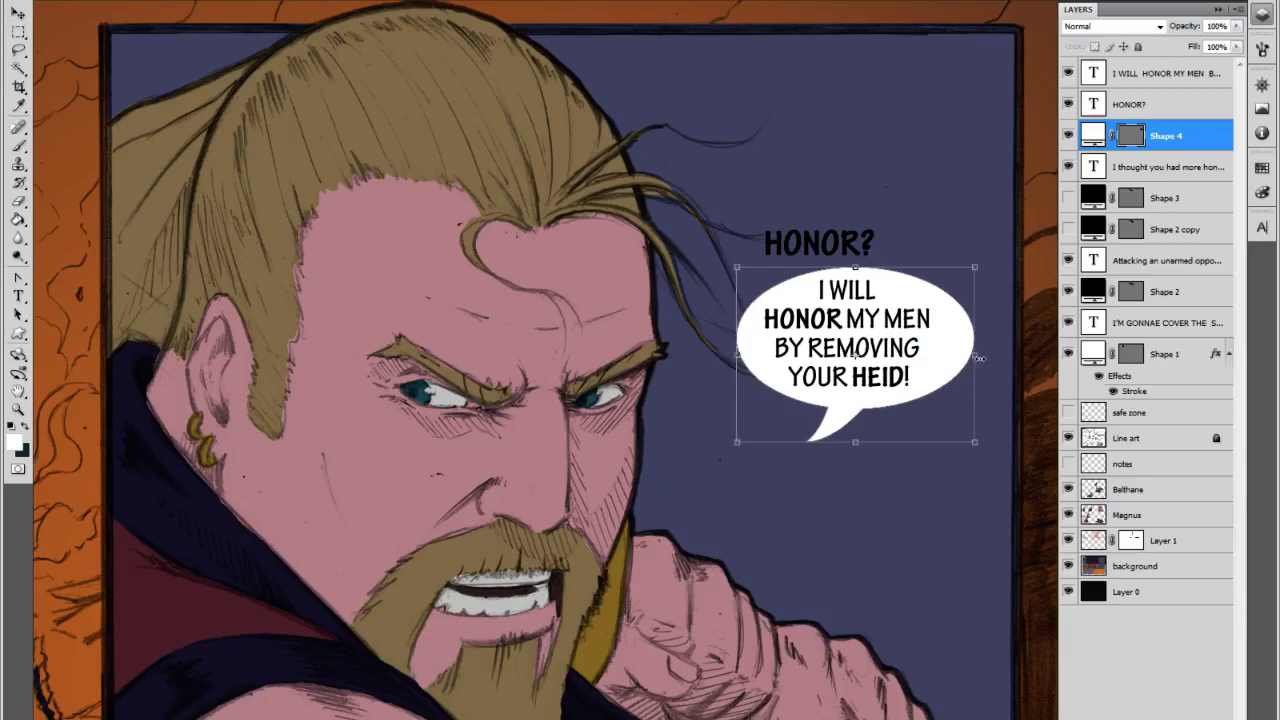
pyautogui.moveTo(974, 355); pyautogui.dragTo(963, 473)
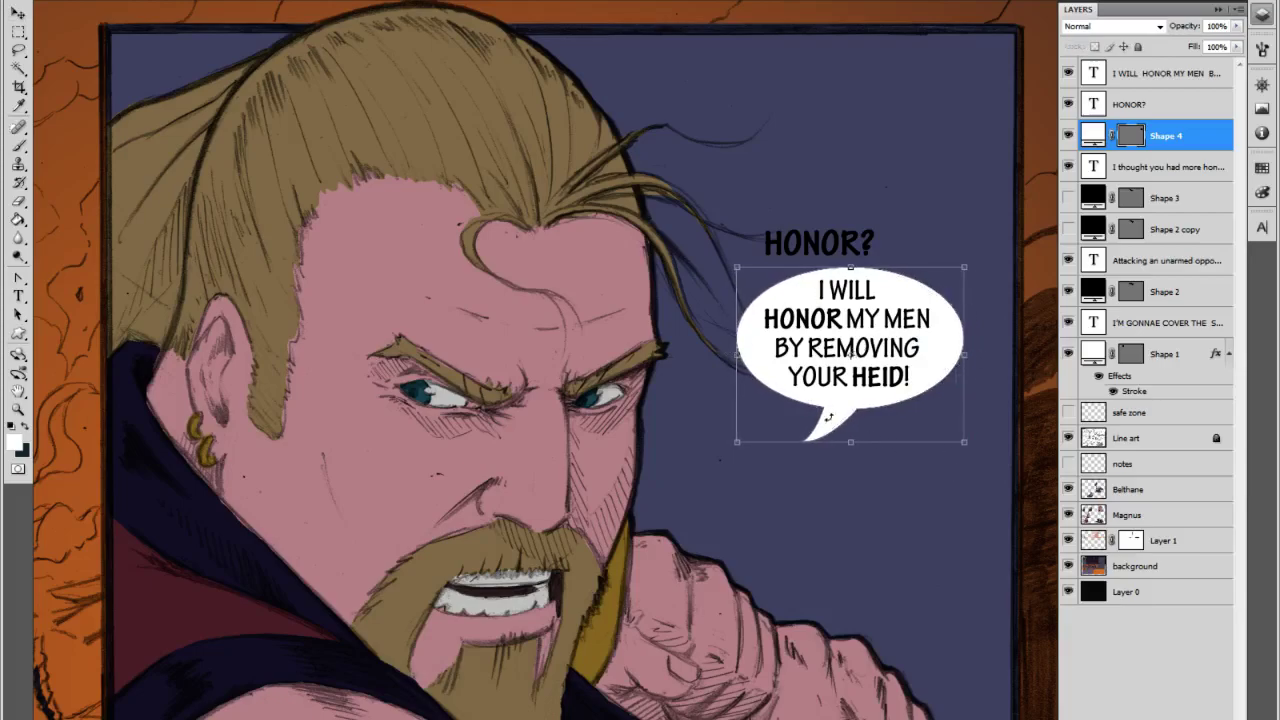
pyautogui.moveTo(850, 444); pyautogui.dragTo(850, 439)
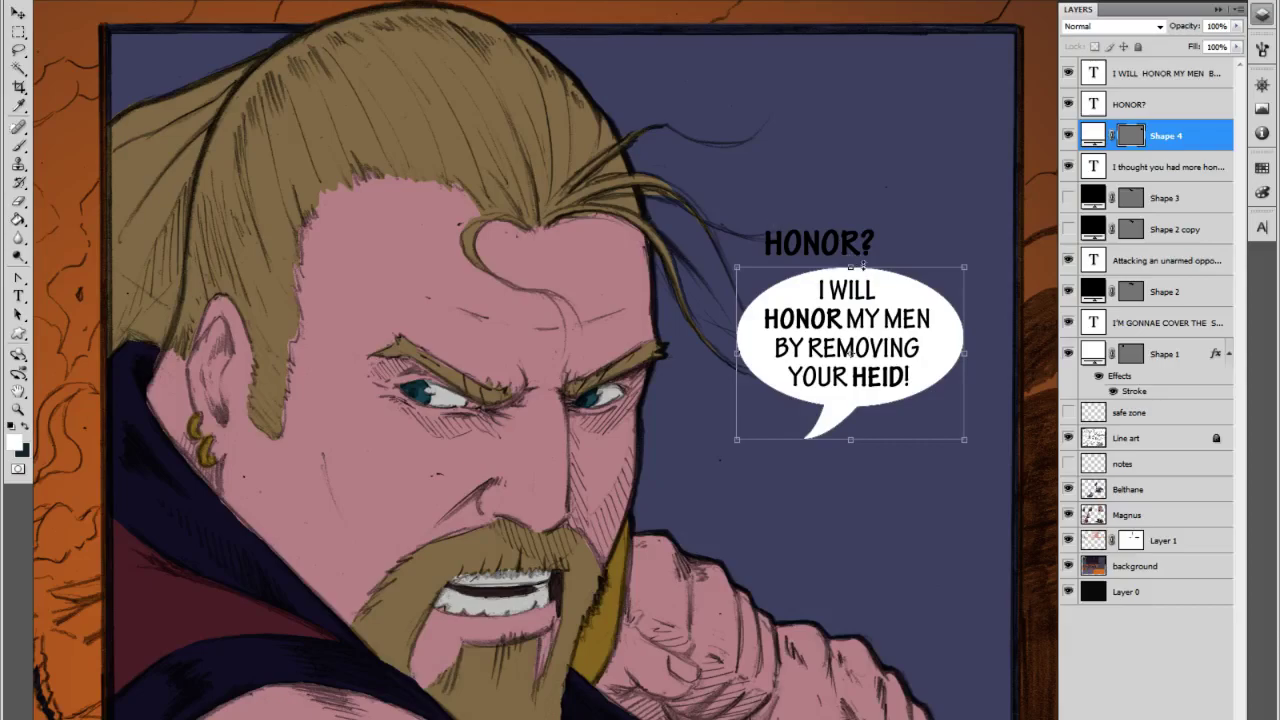
pyautogui.moveTo(850, 267); pyautogui.dragTo(850, 265)
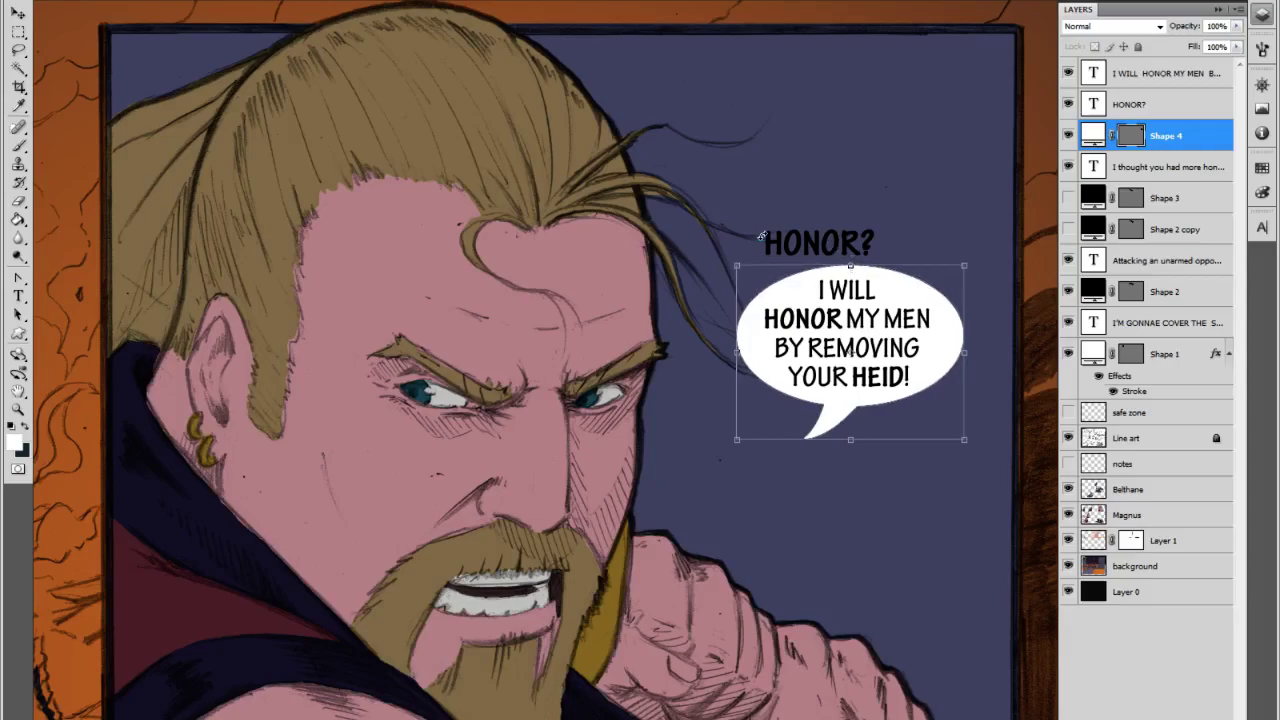
pyautogui.press('Return')
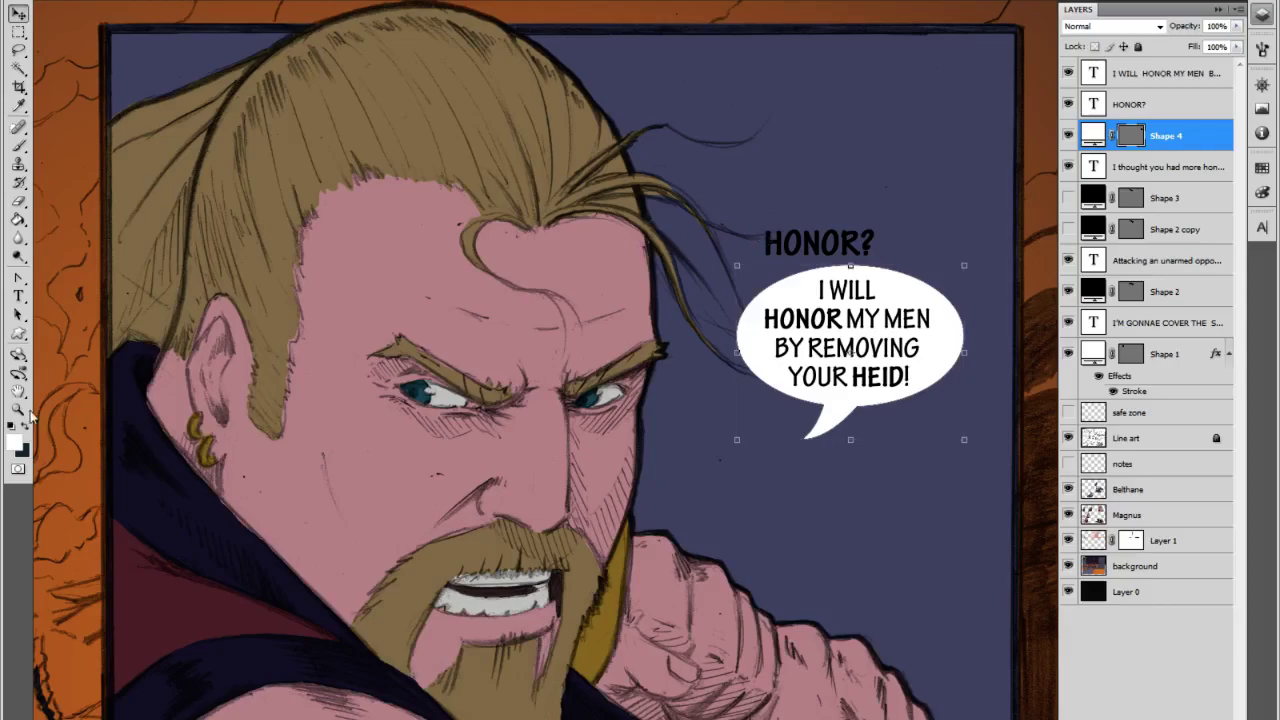
# Draw a white ellipse behind "HONOR?" with the Ellipse tool, overlapping the larger balloon on the same shape layer.
pyautogui.click(19, 336)
pyautogui.click(21, 340)
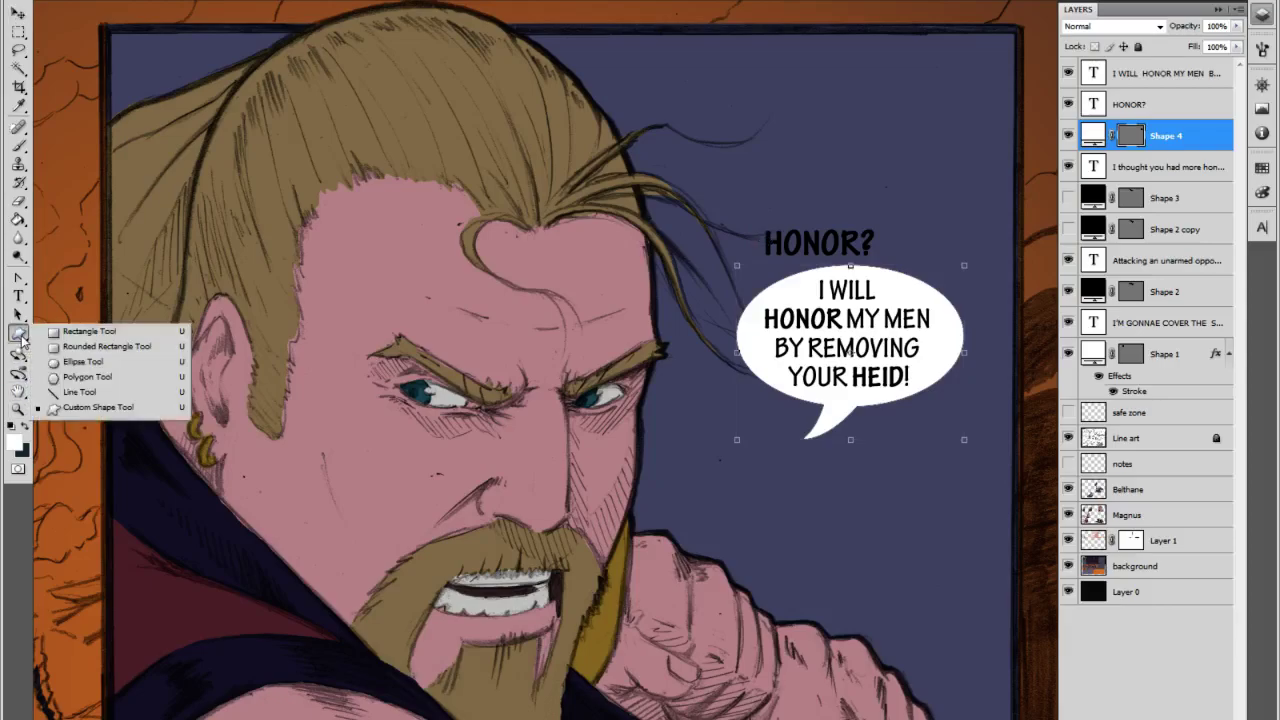
pyautogui.click(88, 362)
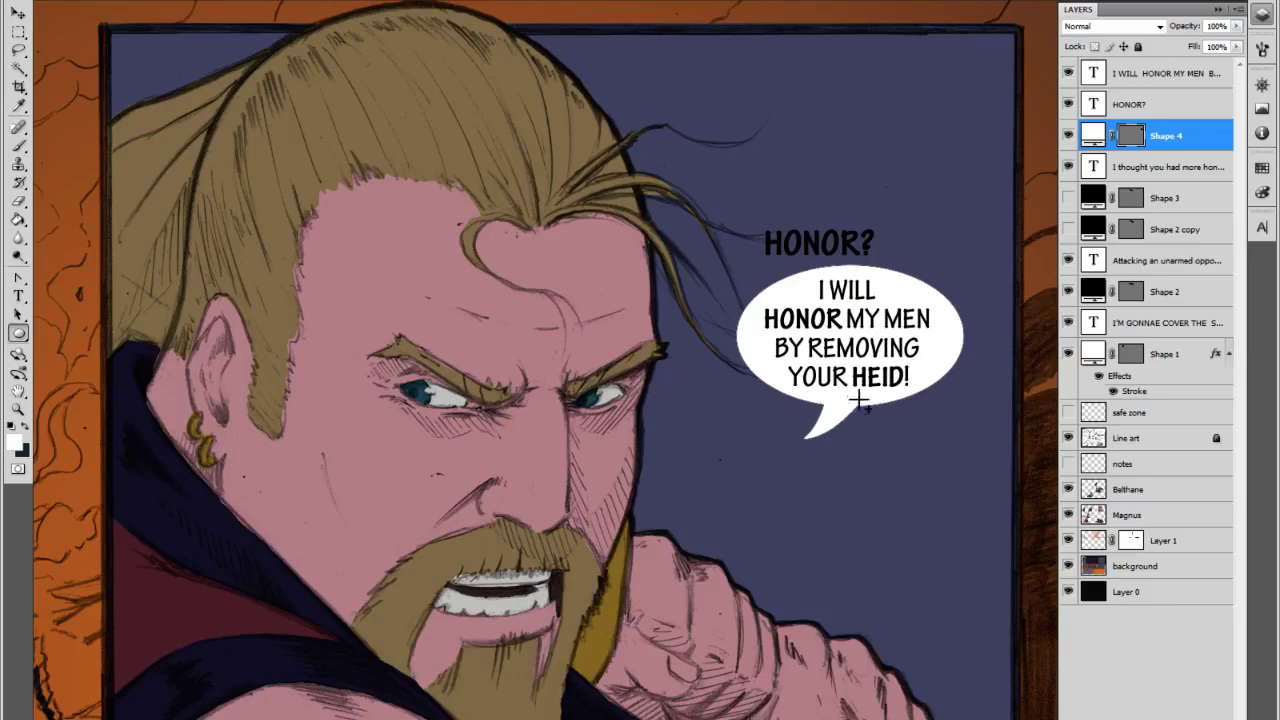
pyautogui.moveTo(849, 402); pyautogui.dragTo(841, 416)
pyautogui.hotkey('ctrl', 'z')
pyautogui.moveTo(737, 215); pyautogui.dragTo(904, 278)
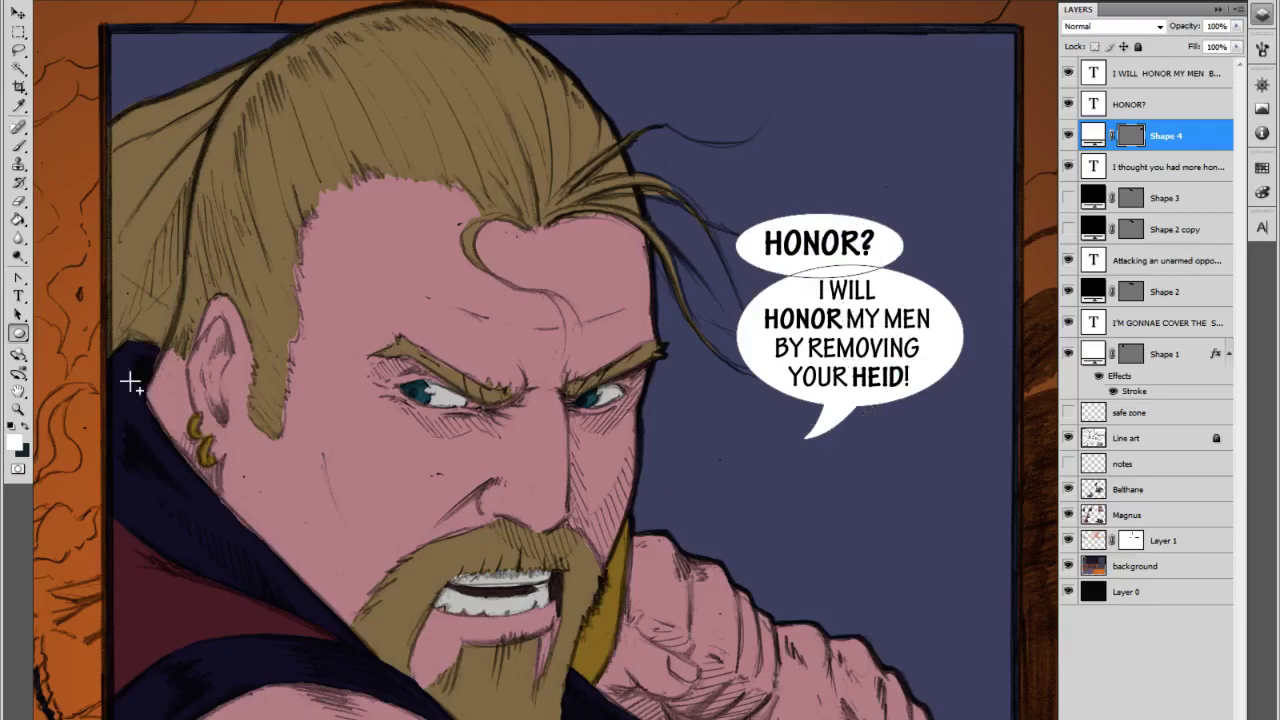
# Combine the small ellipse and the tailed balloon into a single continuous outline on the Shape 4 layer.
pyautogui.click(18, 313)
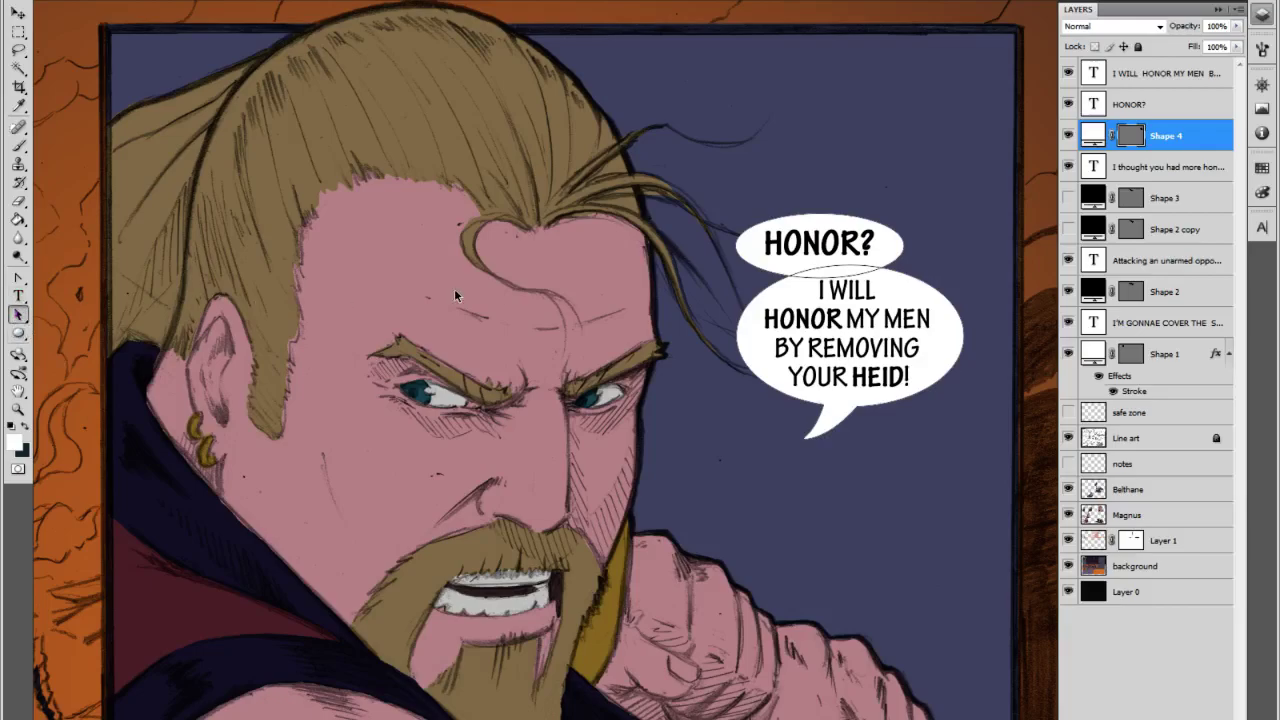
pyautogui.click(754, 338)
pyautogui.hotkey('alt', 'e')
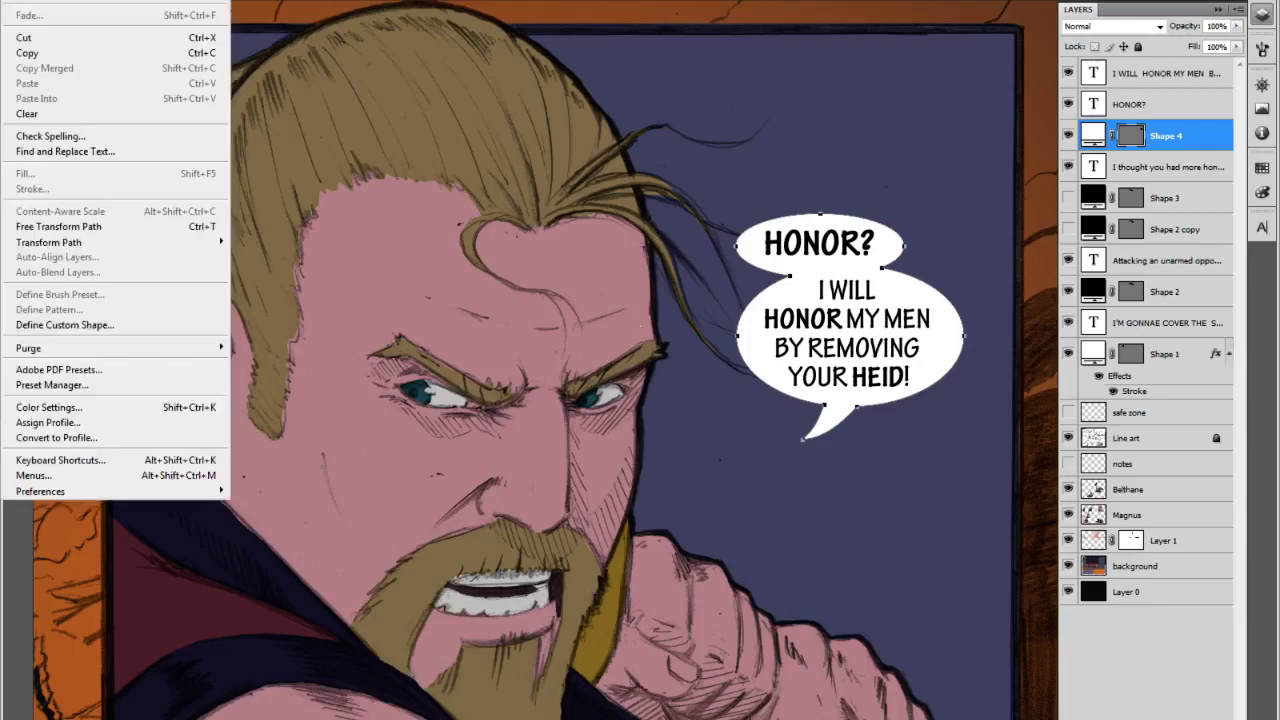
pyautogui.press('Escape')
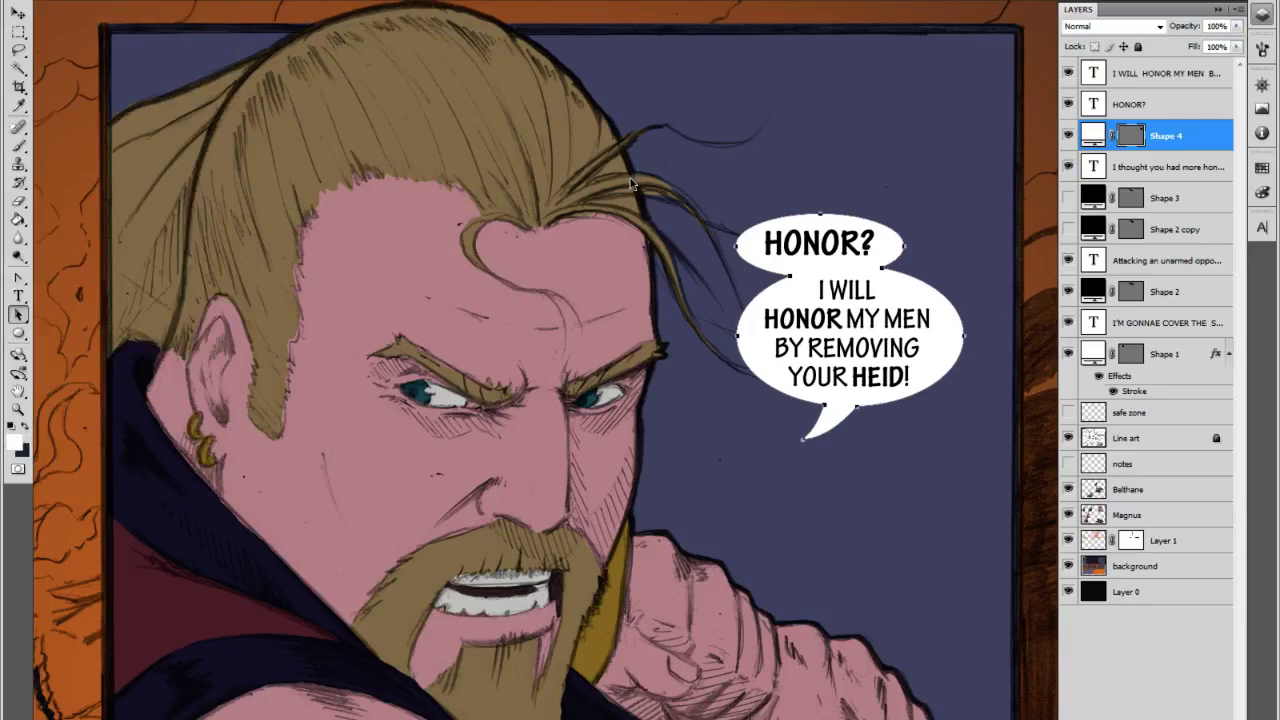
# Load the combined balloon outline as a selection and set the foreground colour to black.
pyautogui.click(20, 315)
pyautogui.click(15, 441)
pyautogui.click(812, 686)
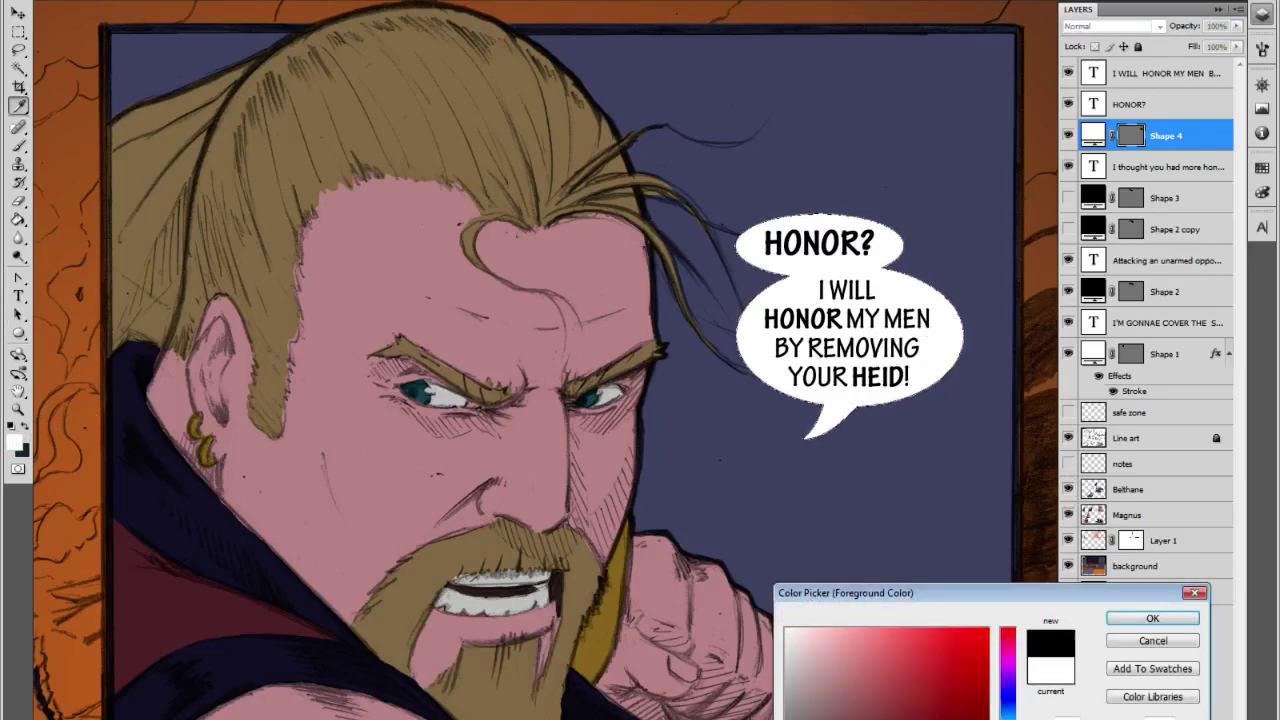
pyautogui.click(1126, 619)
# Add a new empty layer directly above the Shape 4 layer, keeping the balloon selection active.
pyautogui.hotkey('alt', 'i')
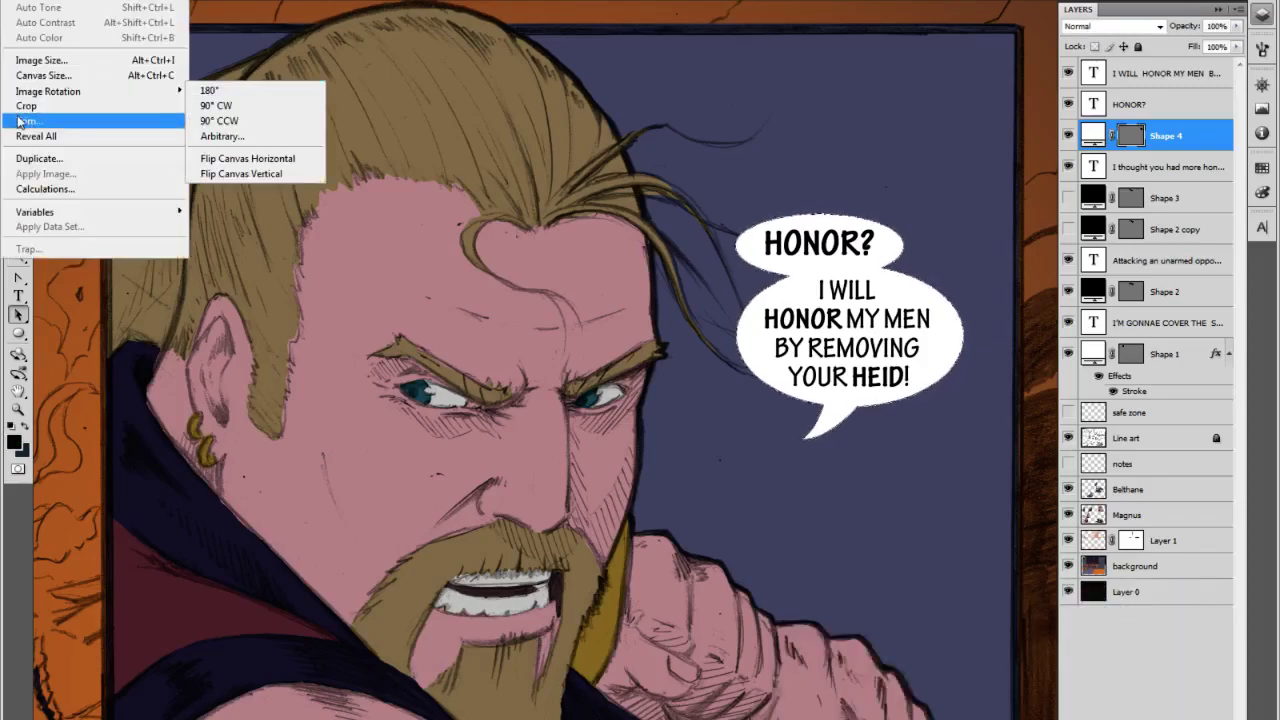
pyautogui.moveTo(50, 92)
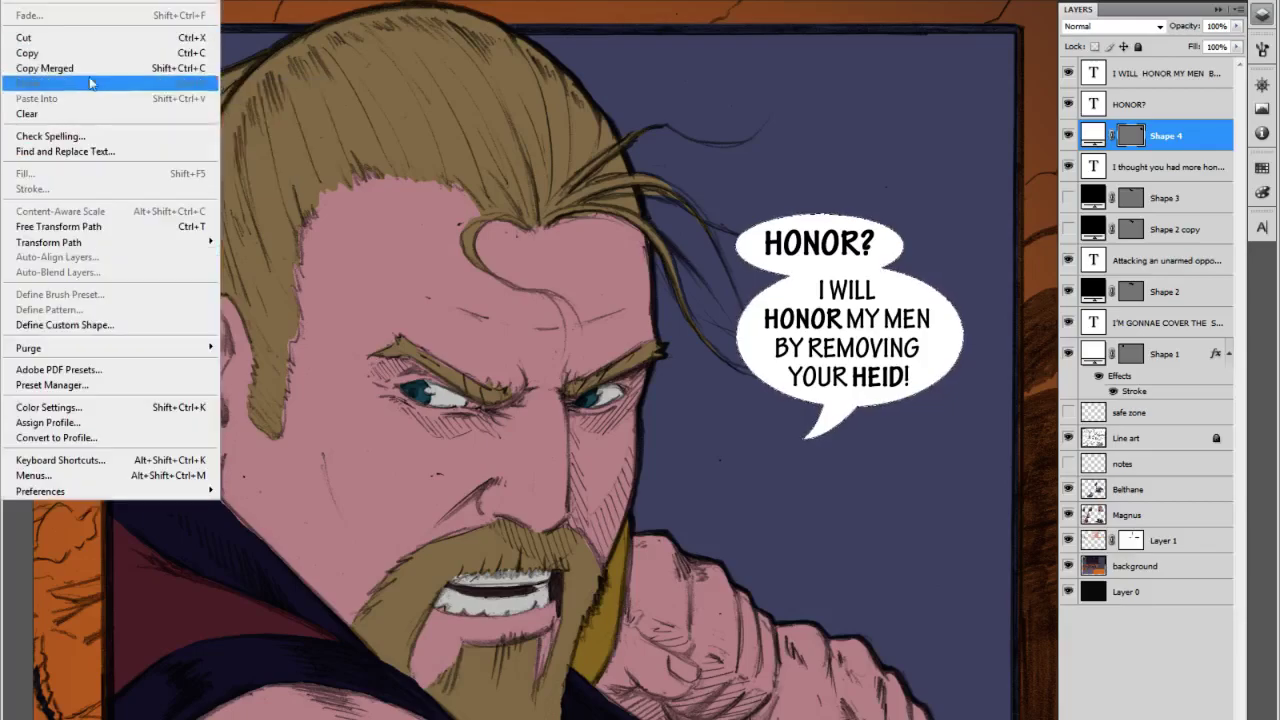
pyautogui.moveTo(90, 240)
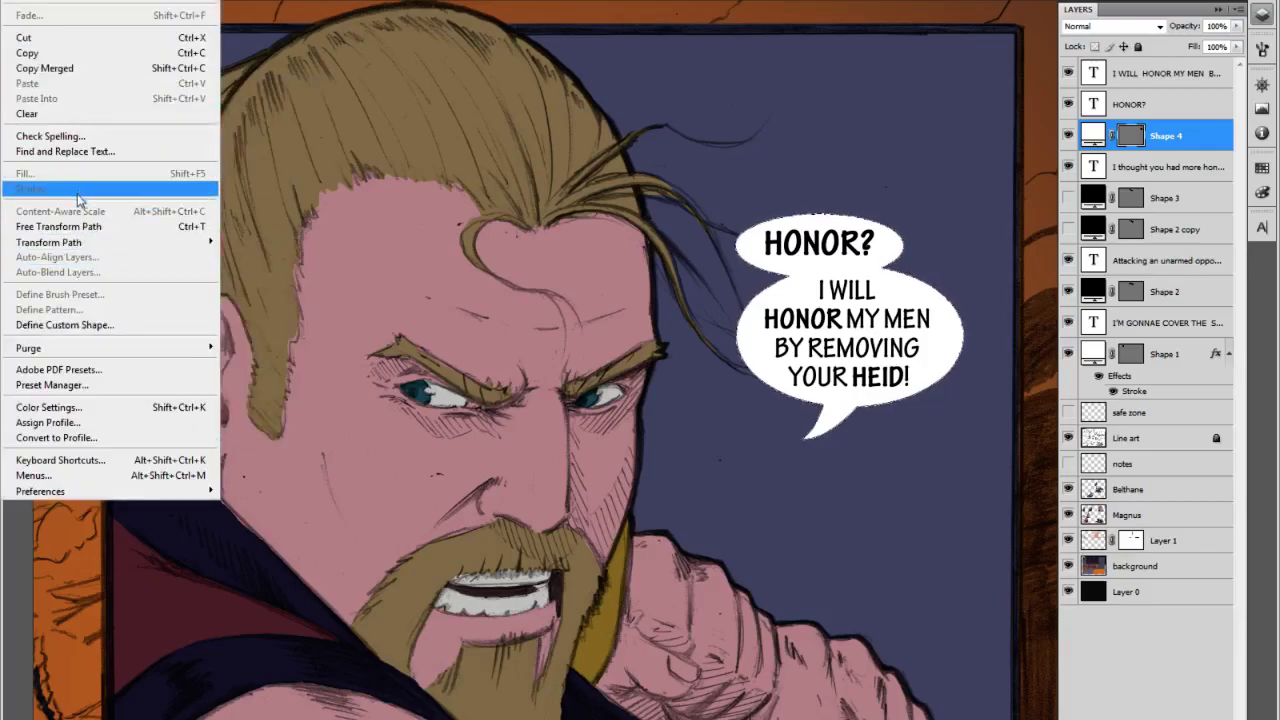
pyautogui.click(1173, 197)
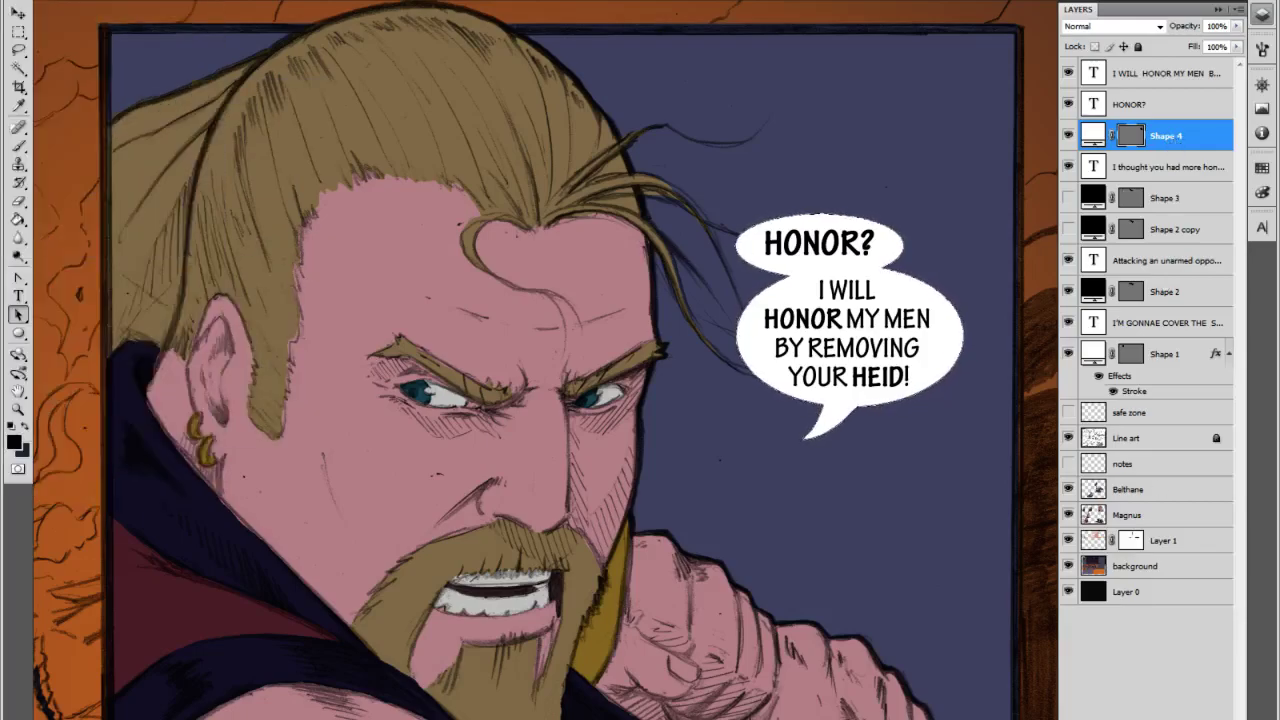
pyautogui.hotkey('ctrl', 'shift', 'alt', 'n')
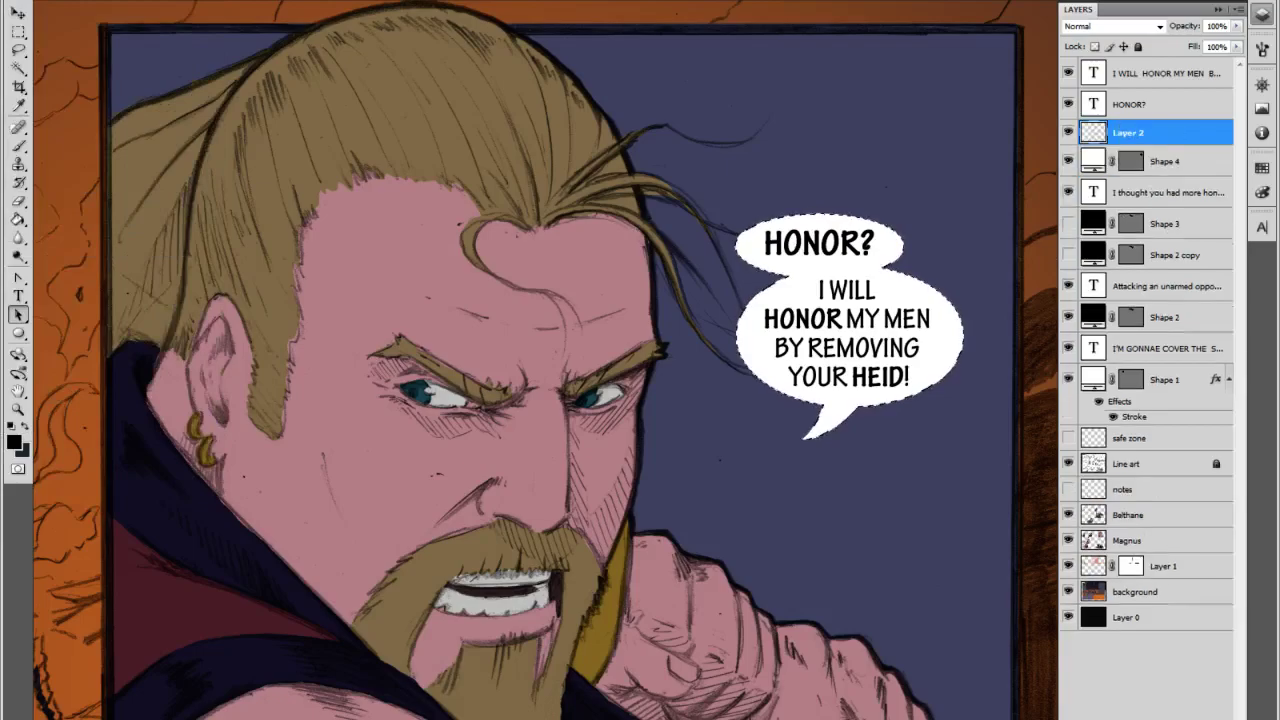
# Stroke the balloon selection with a 6 px black line centred on its edge, then clear the selection.
pyautogui.hotkey('alt', 'e')
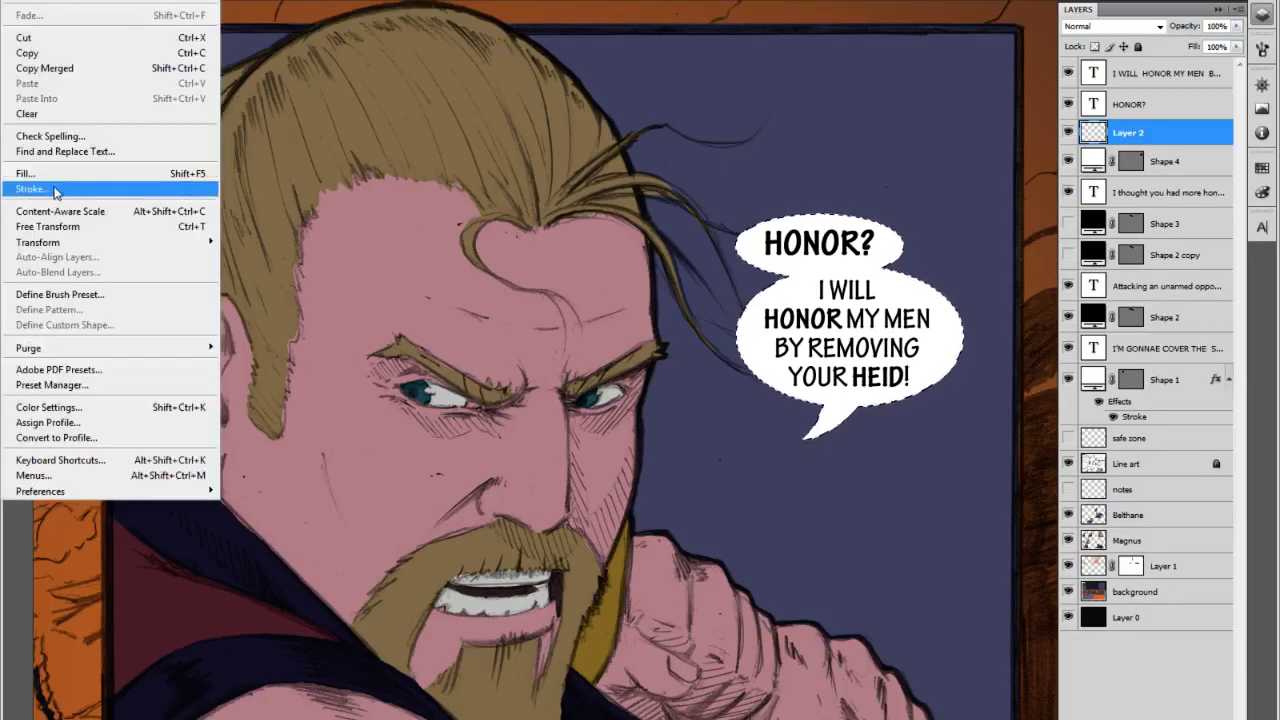
pyautogui.click(40, 193)
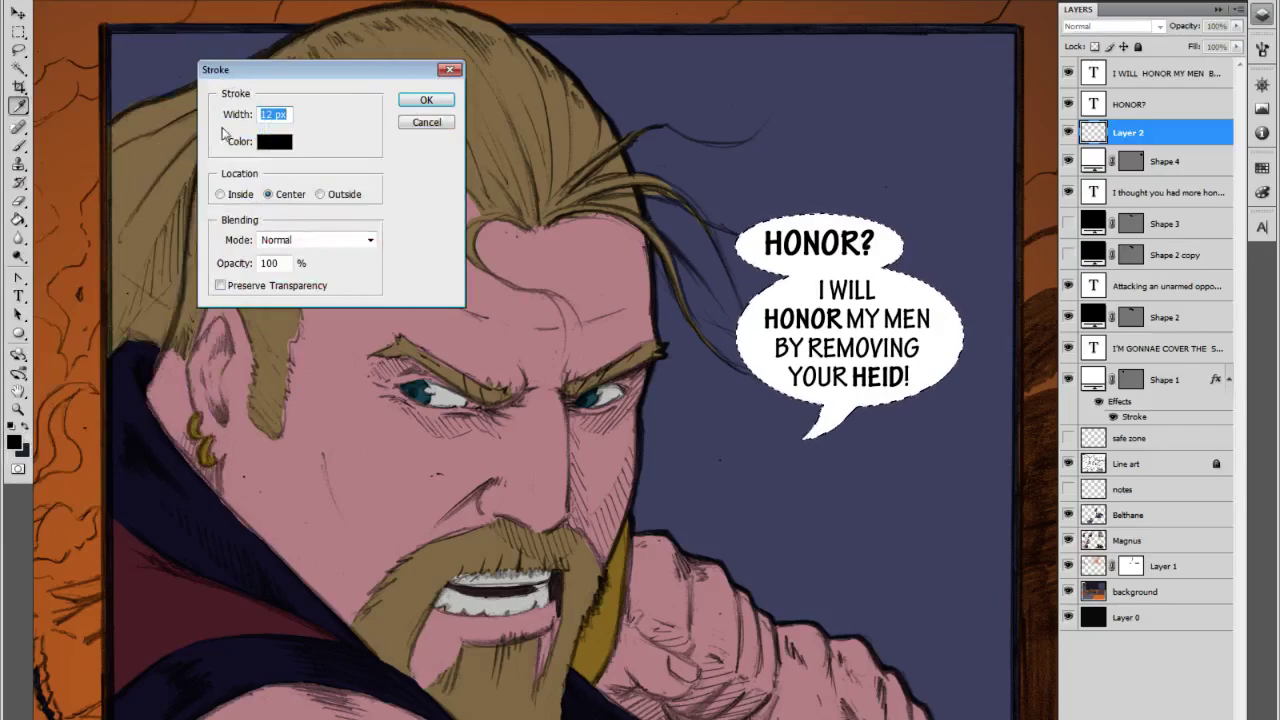
pyautogui.doubleClick(268, 114)
pyautogui.write('6')
pyautogui.click(426, 100)
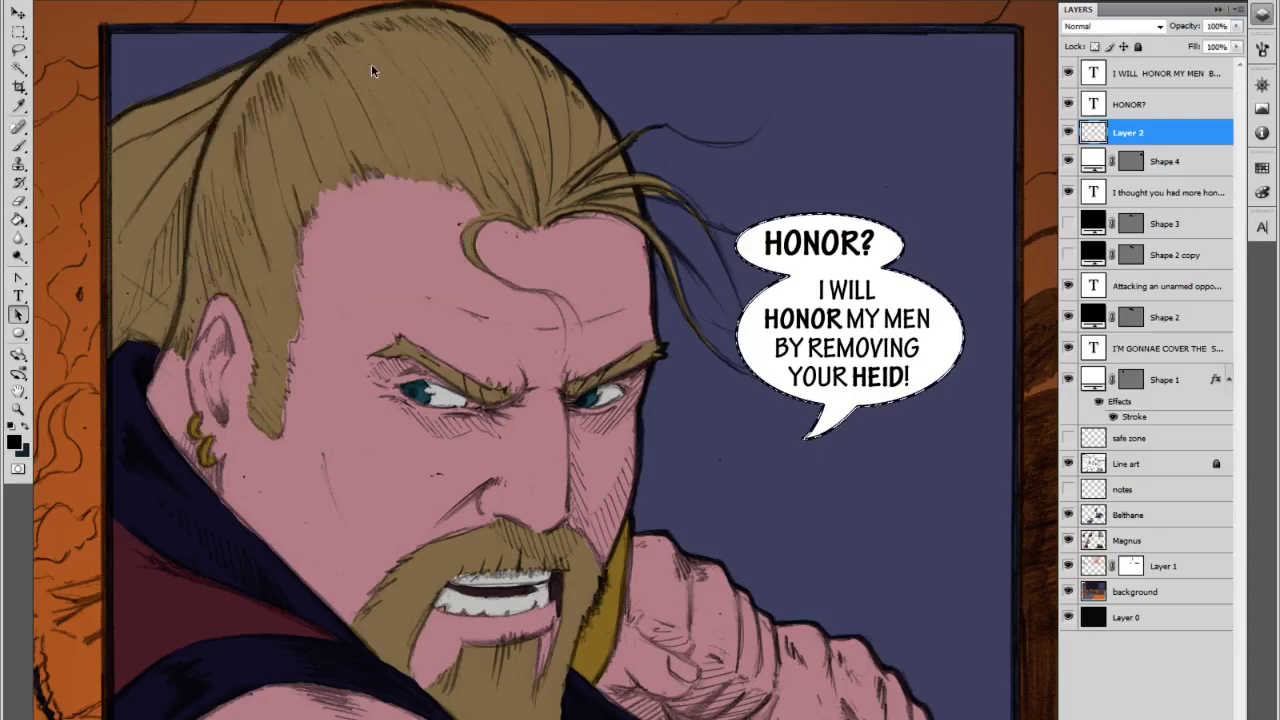
pyautogui.hotkey('ctrl', 'd')
# Select the balloon shape, its stroke layer and both dialogue text layers, try moving them together toward the panel's right edge, and undo the move.
pyautogui.click(1172, 161)
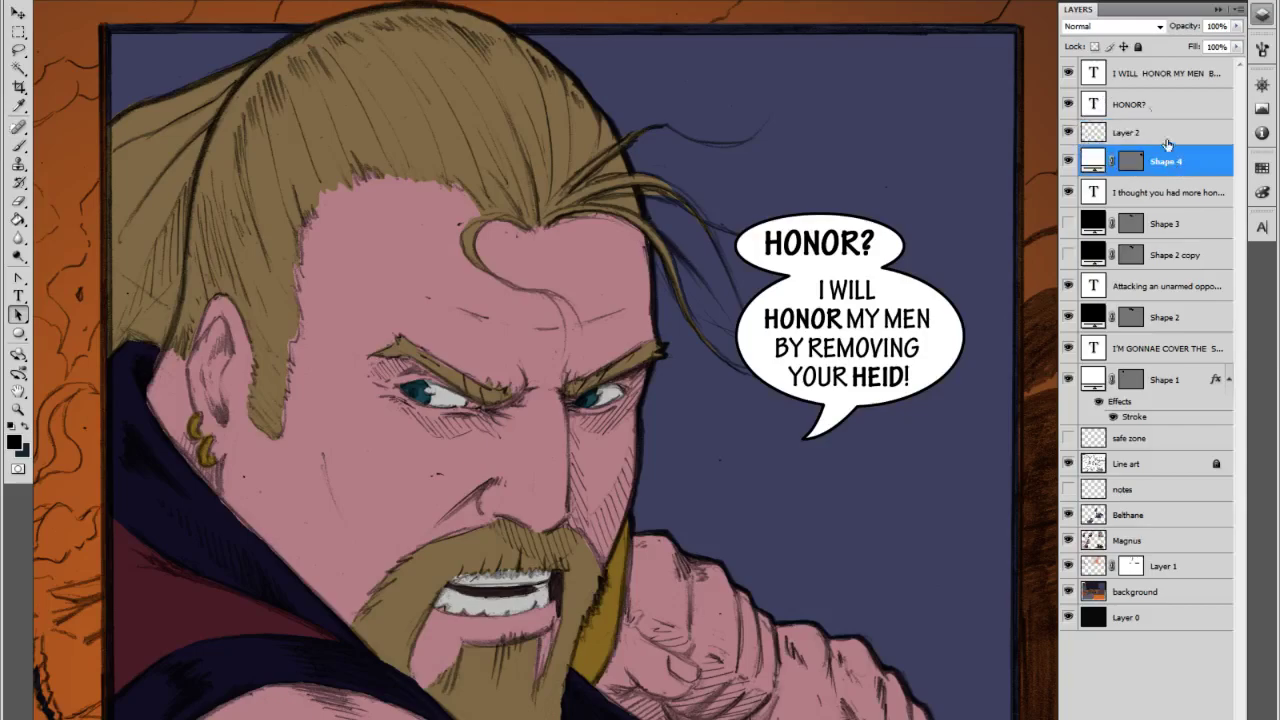
pyautogui.keyDown('shift'); pyautogui.click(1148, 76); pyautogui.keyUp('shift')
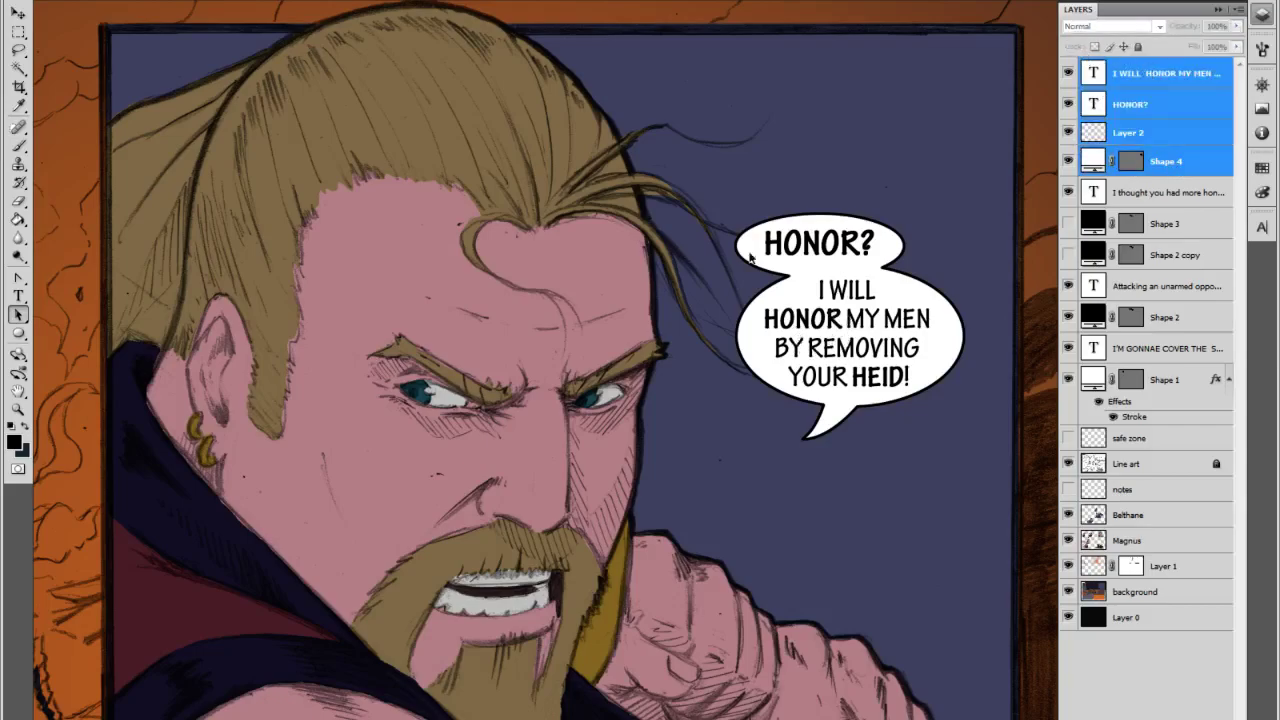
pyautogui.click(18, 13)
pyautogui.moveTo(804, 360); pyautogui.dragTo(828, 354)
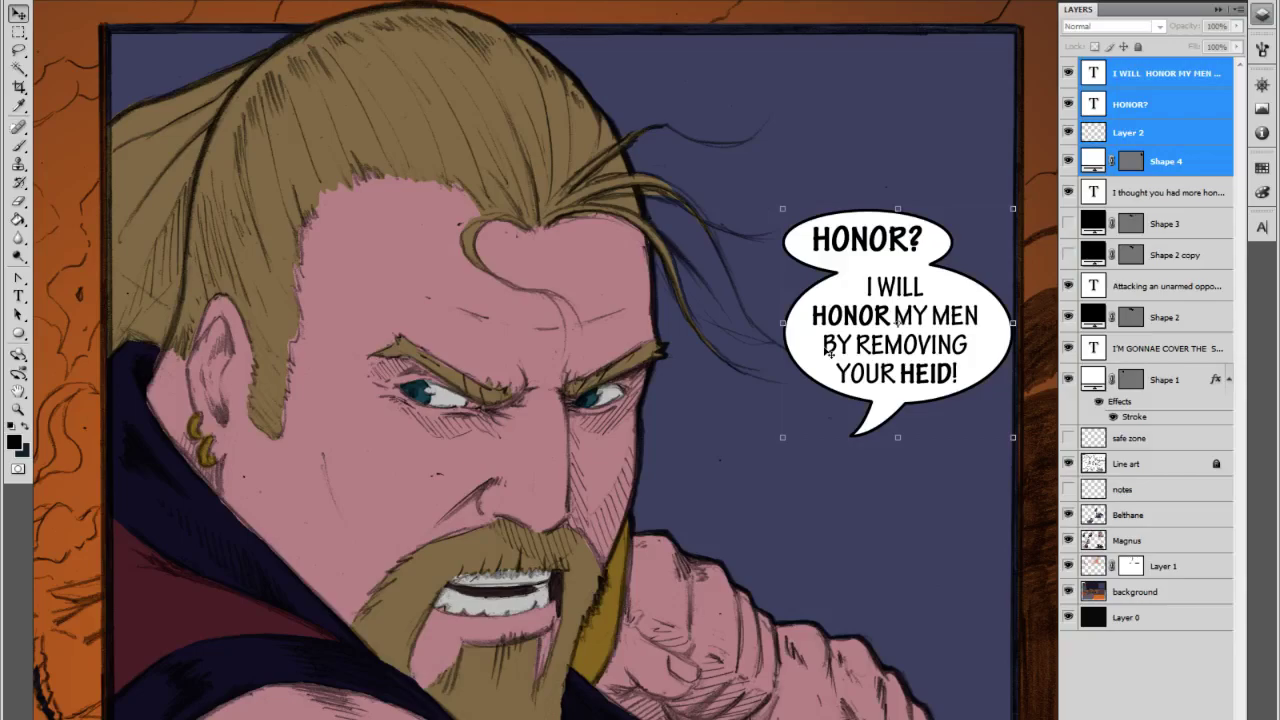
pyautogui.hotkey('ctrl', 'z')
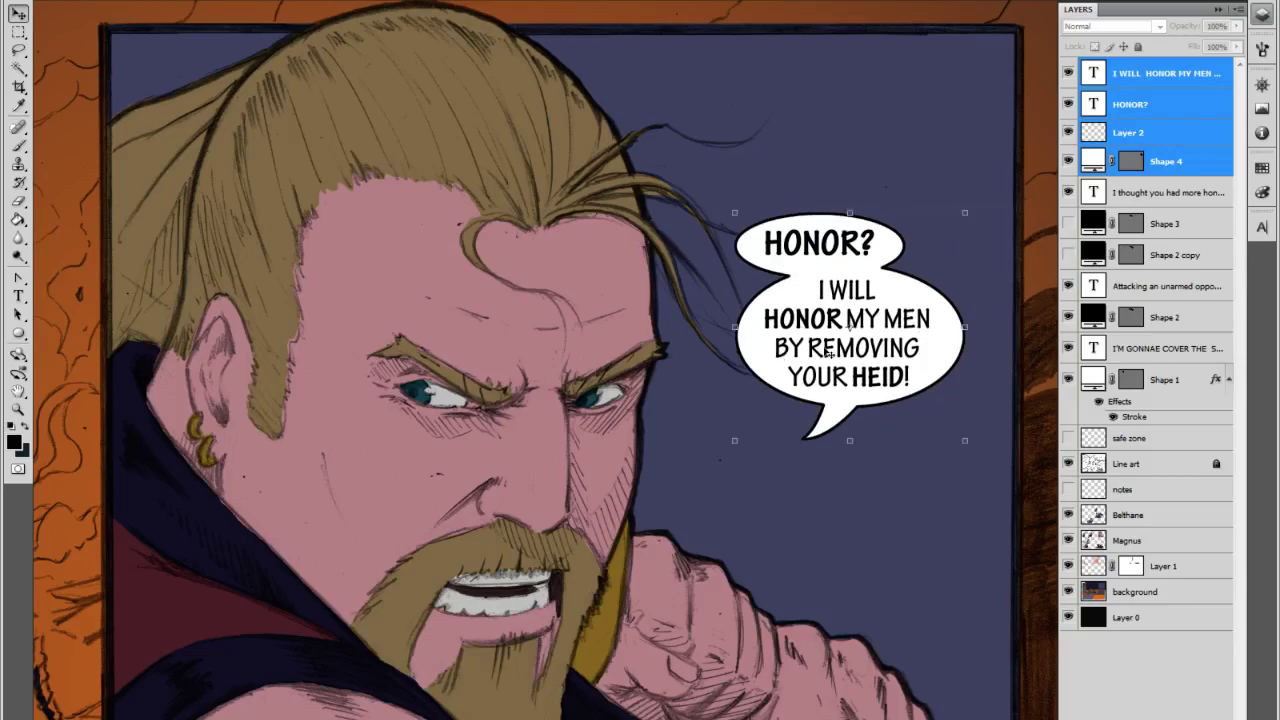